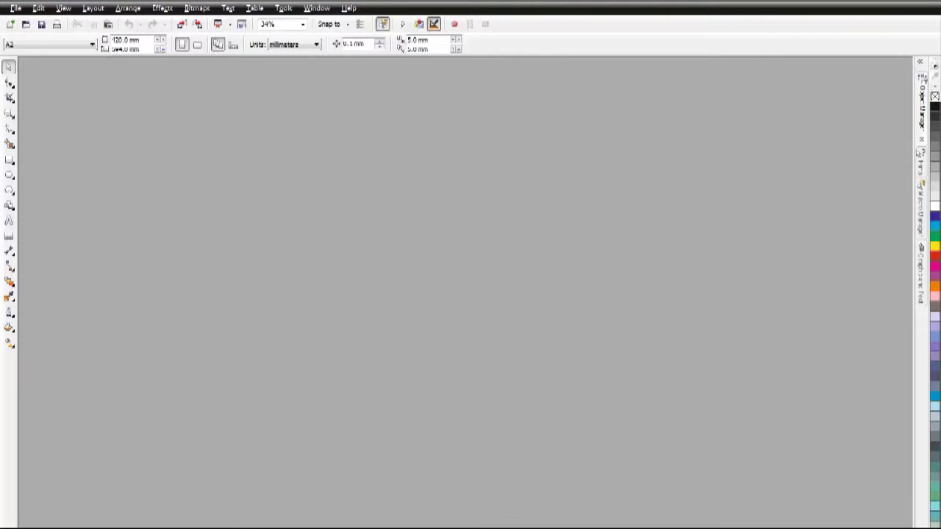
# - Check the CorelDRAW version information from the Help menu, then close it
pyautogui.click(350, 8)
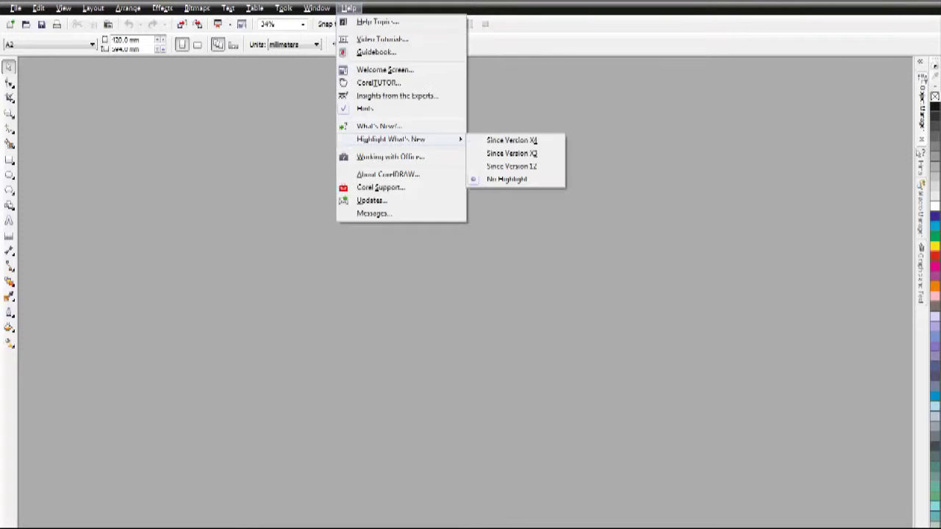
pyautogui.click(378, 172)
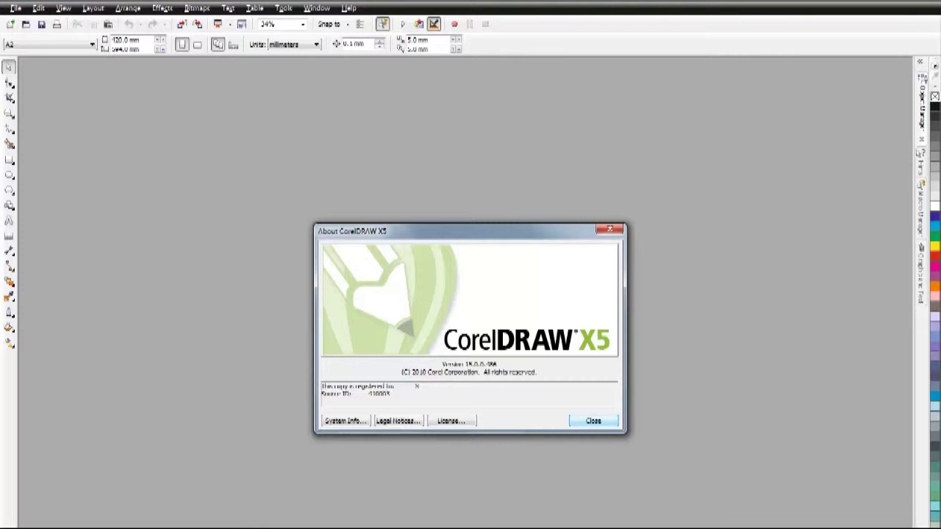
pyautogui.press('Return')
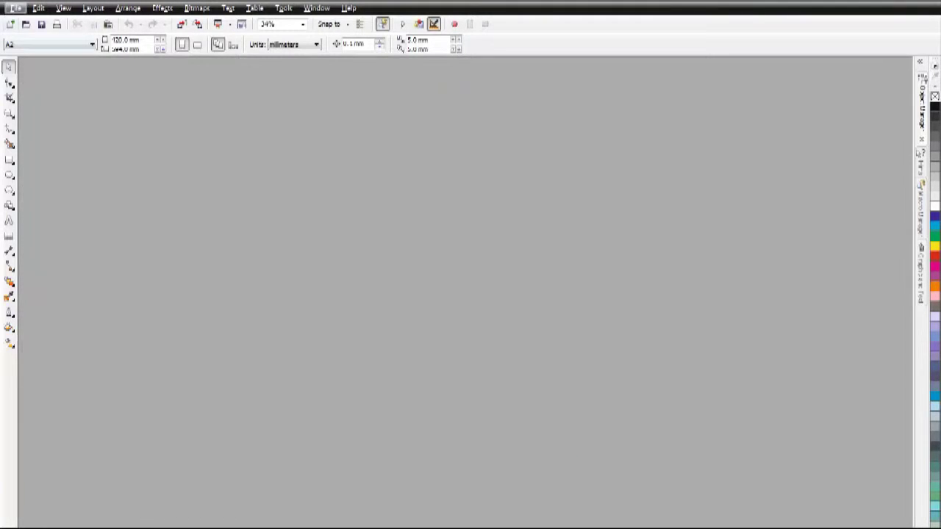
# - Open the recently used drawing ban.cdr
pyautogui.click(14, 7)
pyautogui.moveTo(44, 251)
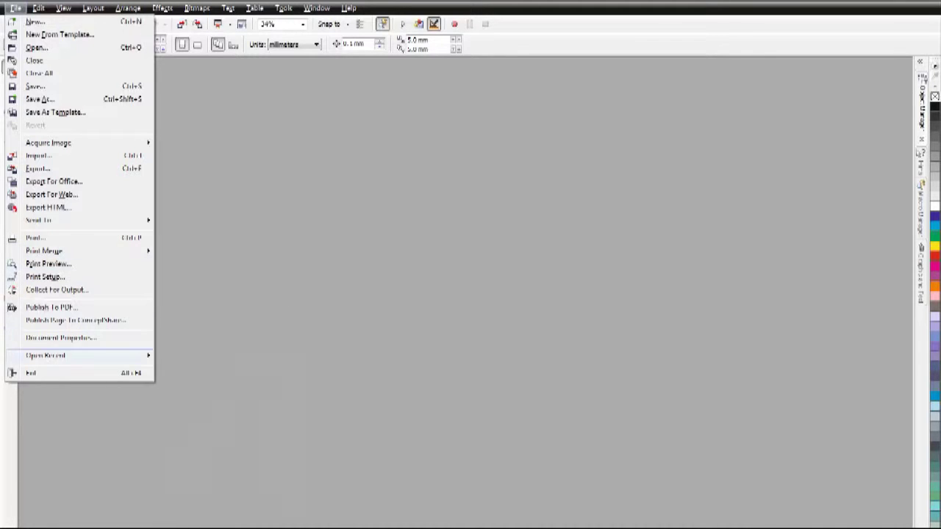
pyautogui.moveTo(45, 355)
pyautogui.click(224, 357)
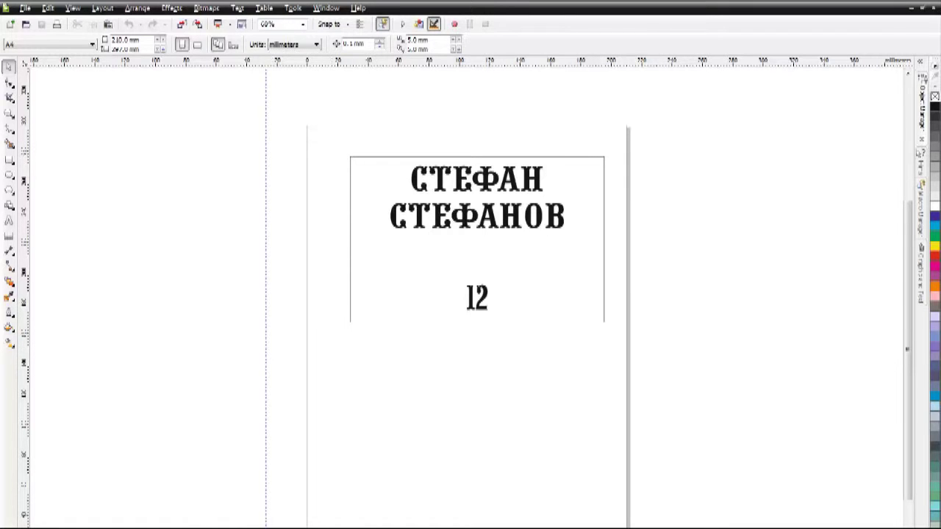
# - Set the page size to A3 and move the name plate up and left
pyautogui.click(92, 45)
pyautogui.click(44, 76)
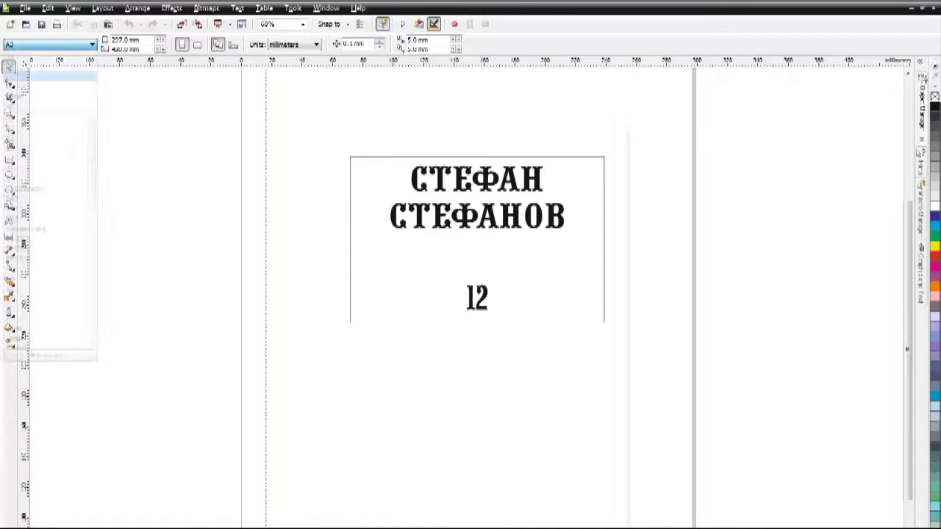
pyautogui.moveTo(471, 250); pyautogui.dragTo(430, 176)
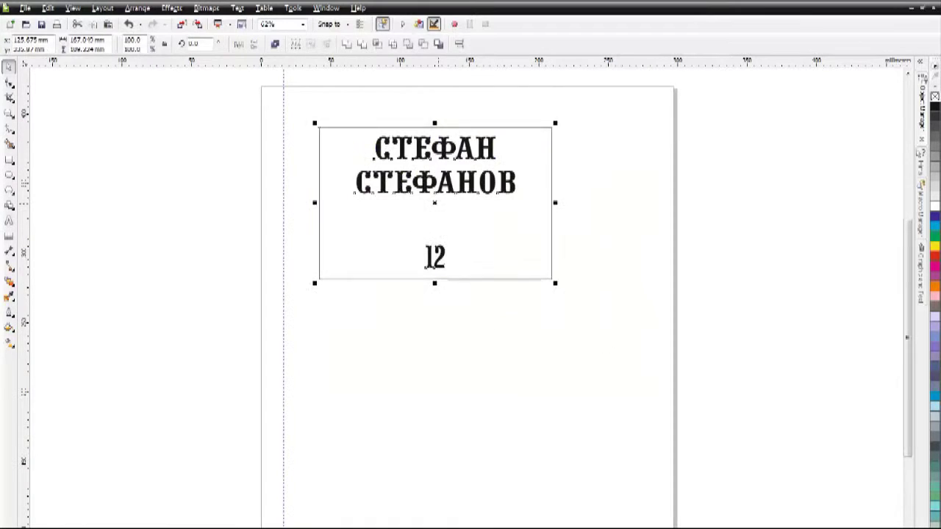
pyautogui.press('Escape')
# - Resize the plate to 260 × 170 mm and shift it onto the guide
pyautogui.click(435, 162)
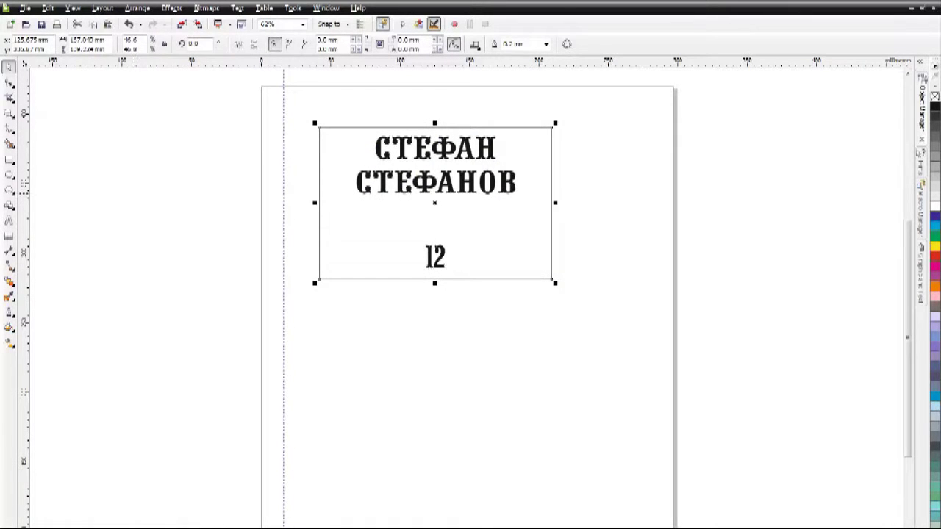
pyautogui.press('Escape')
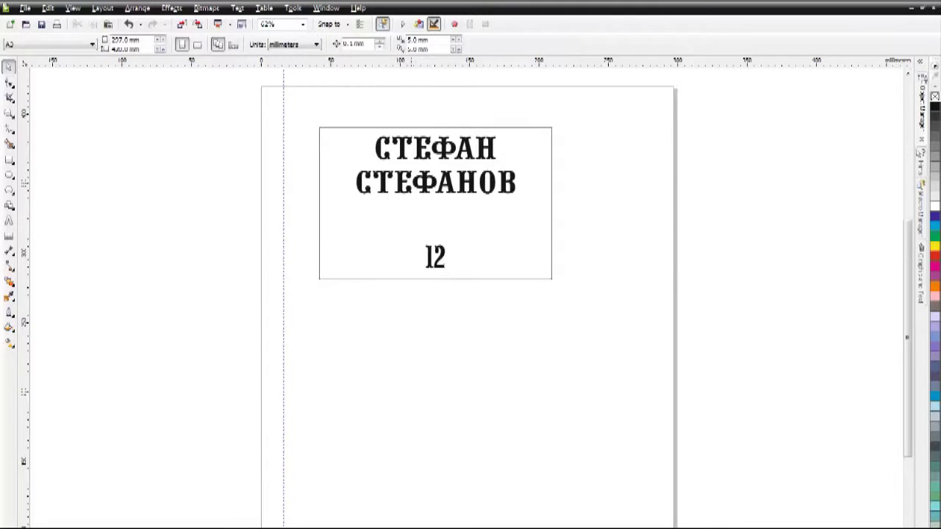
pyautogui.hotkey('ctrl', 'a')
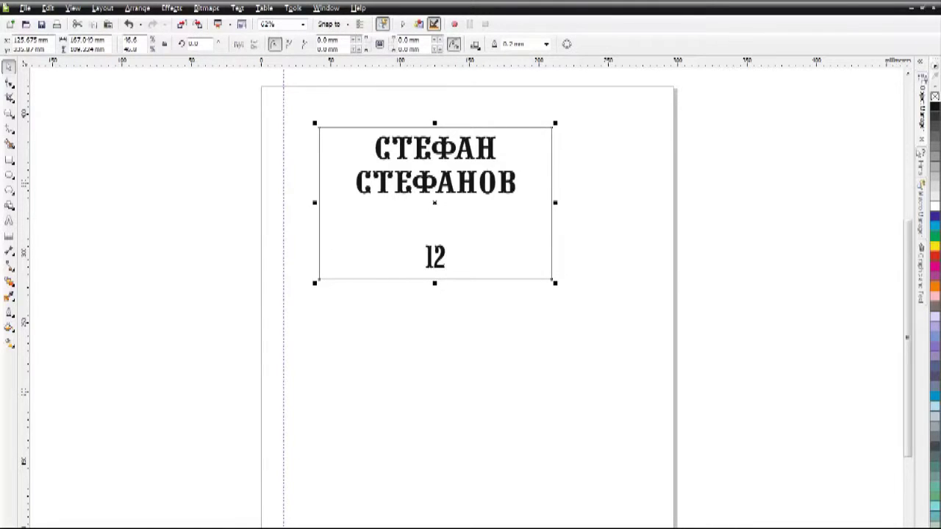
pyautogui.doubleClick(83, 39)
pyautogui.write('1')
pyautogui.write('200')
pyautogui.press('Tab')
pyautogui.write('170')
pyautogui.press('Return')
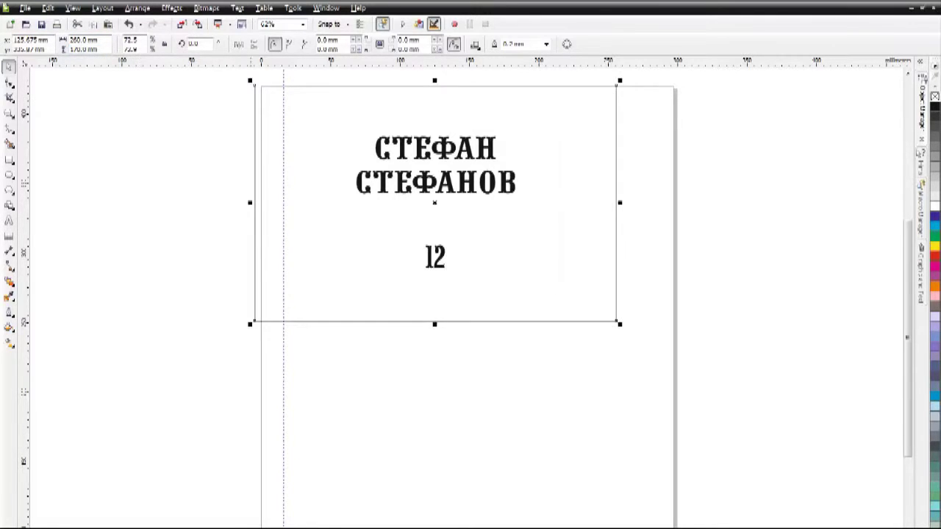
pyautogui.moveTo(434, 202); pyautogui.dragTo(464, 220)
pyautogui.press('Escape')
pyautogui.press('F8')
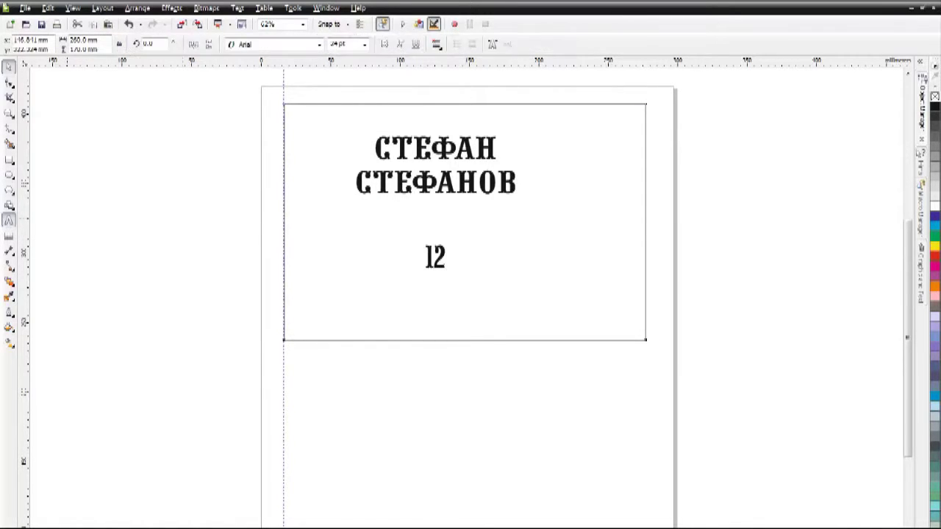
# - Replace the old two-line name with the new full name on separate lines
pyautogui.moveTo(374, 147); pyautogui.dragTo(517, 185)
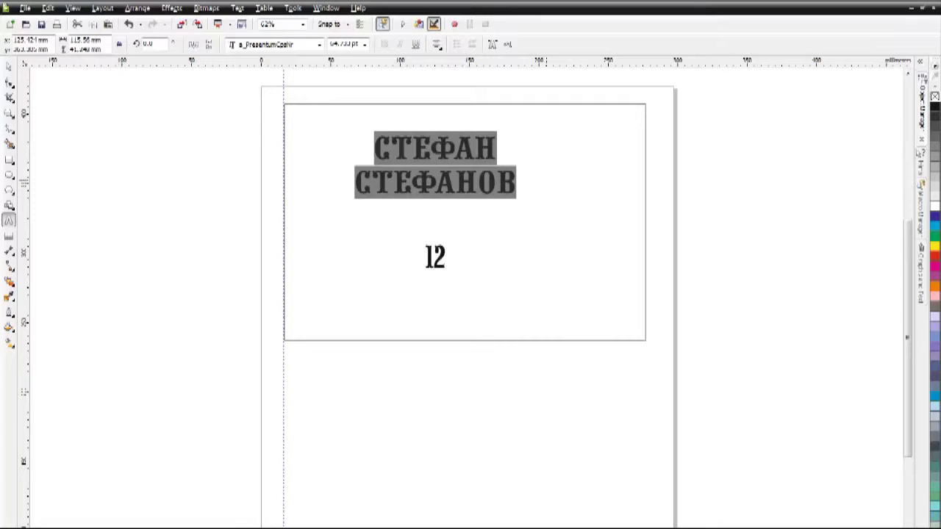
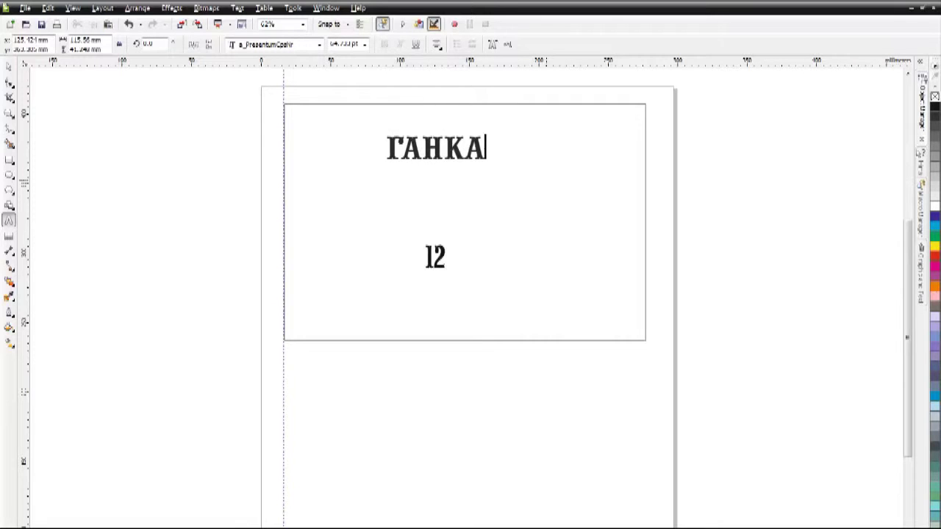
pyautogui.press('Return')
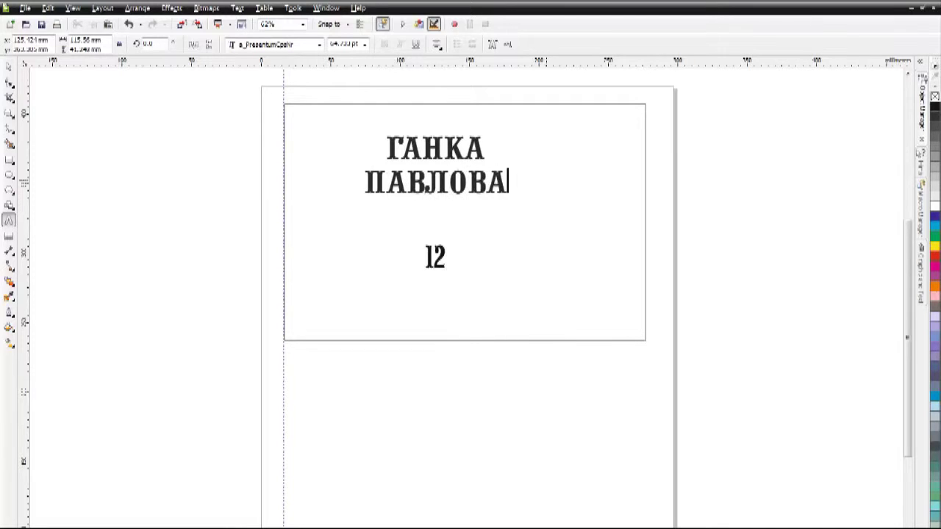
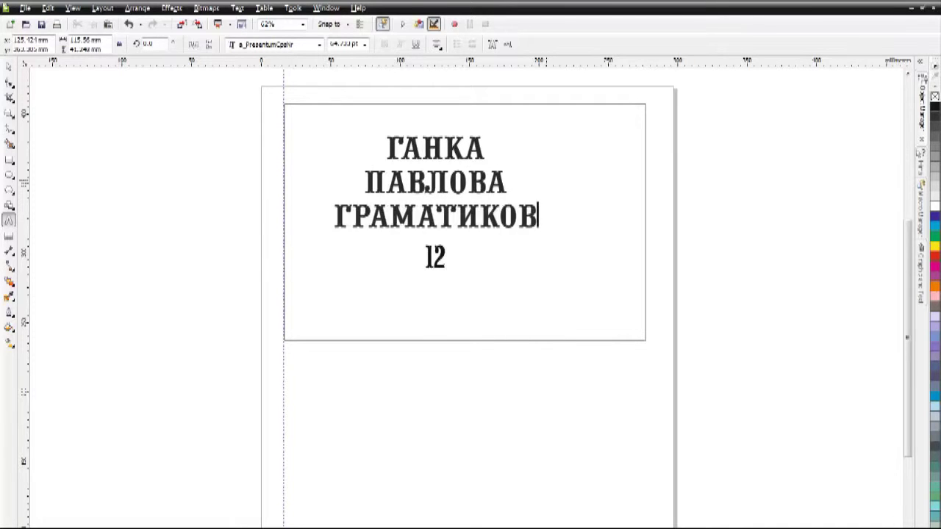
# - Replace the number 12 with the dates 14.04.1932 - 02.11.2014
pyautogui.click(435, 256)
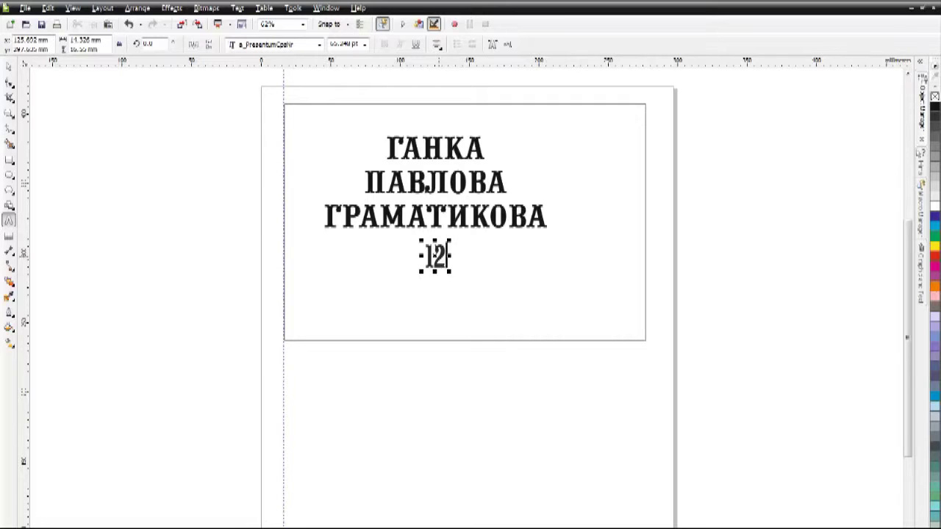
pyautogui.press('BackSpace')
pyautogui.press('BackSpace')
pyautogui.write('14.0')
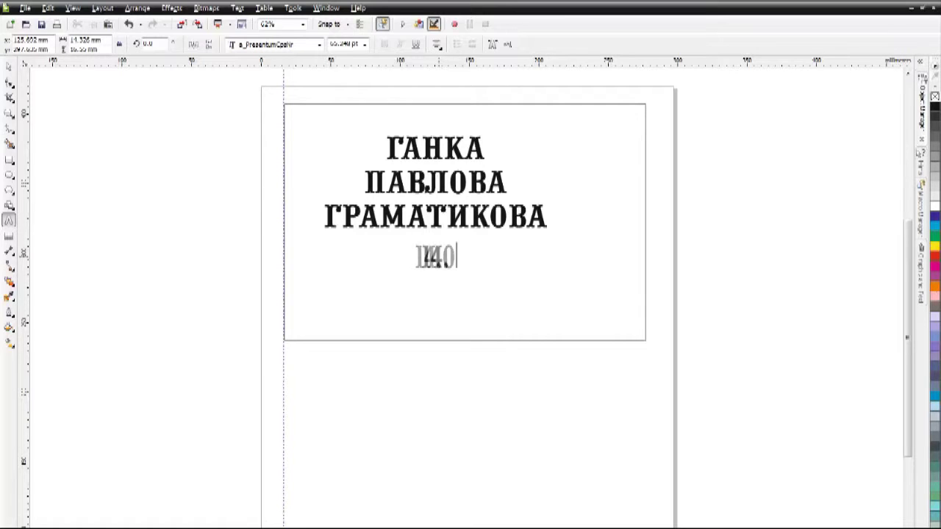
pyautogui.write('4.')
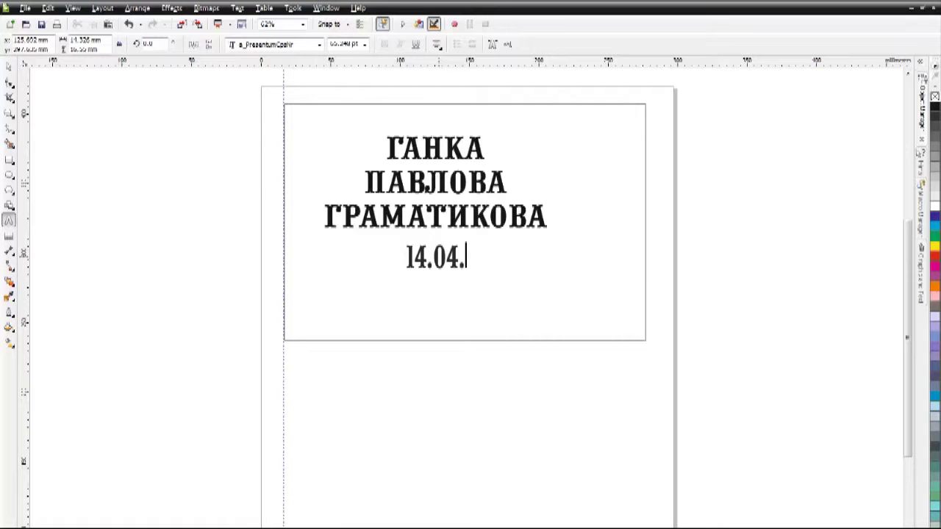
pyautogui.write('1952')
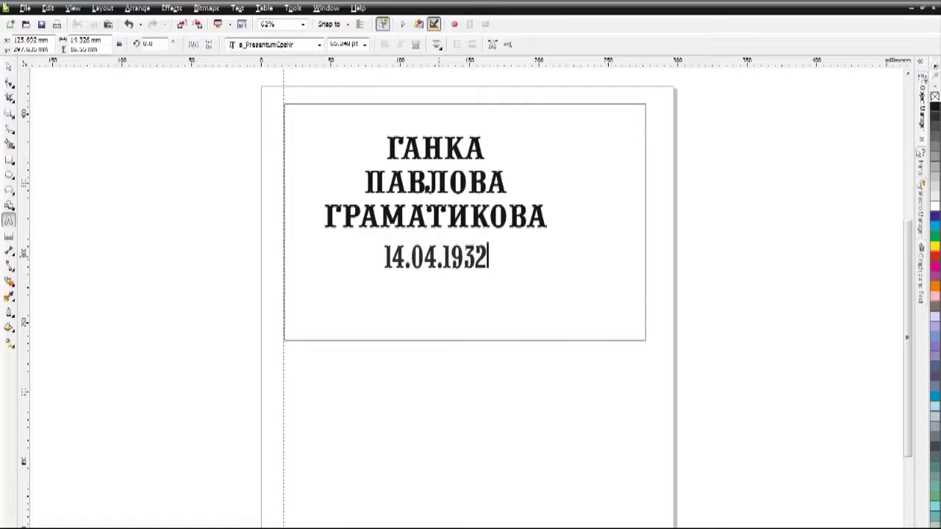
pyautogui.write(' - ')
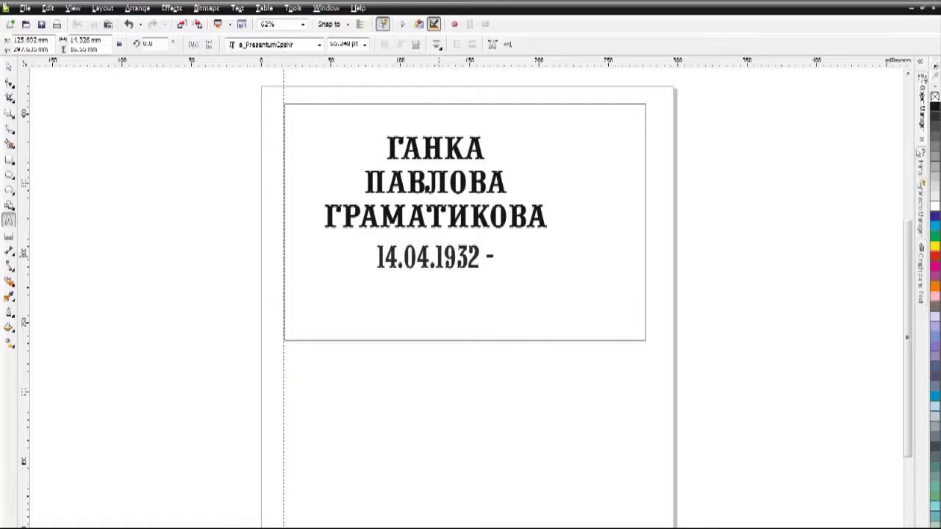
pyautogui.write('02.11.2014')
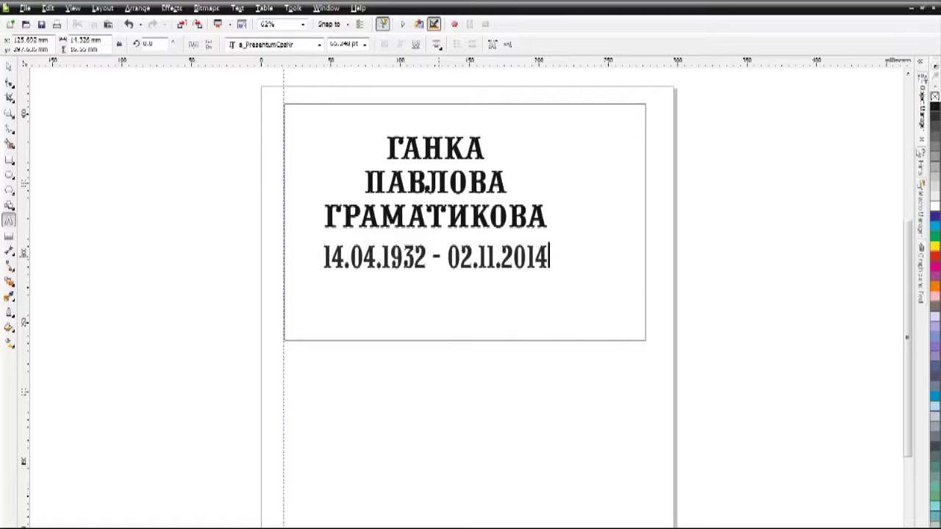
pyautogui.press('Escape')
pyautogui.press('F10')
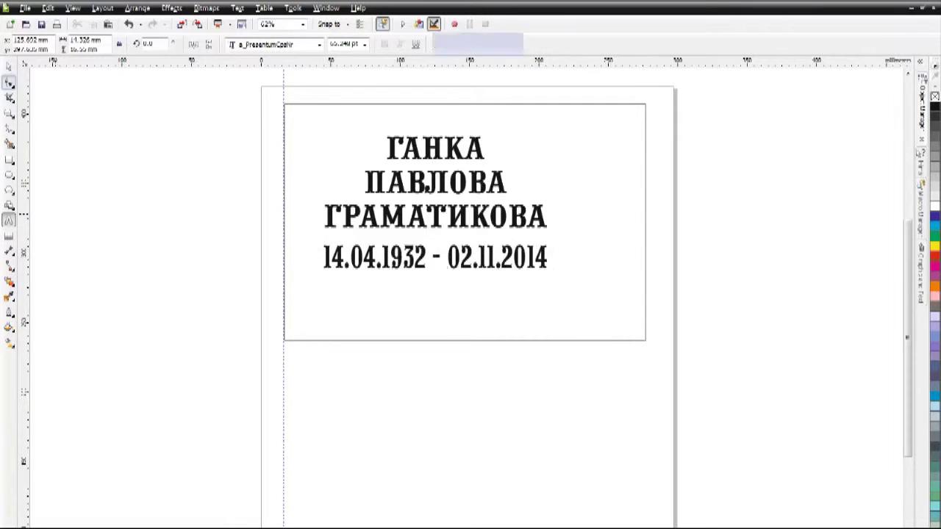
# - Scale the name and date text up to fill the frame, then group them together
pyautogui.moveTo(538, 344); pyautogui.dragTo(559, 309)
pyautogui.press('space')
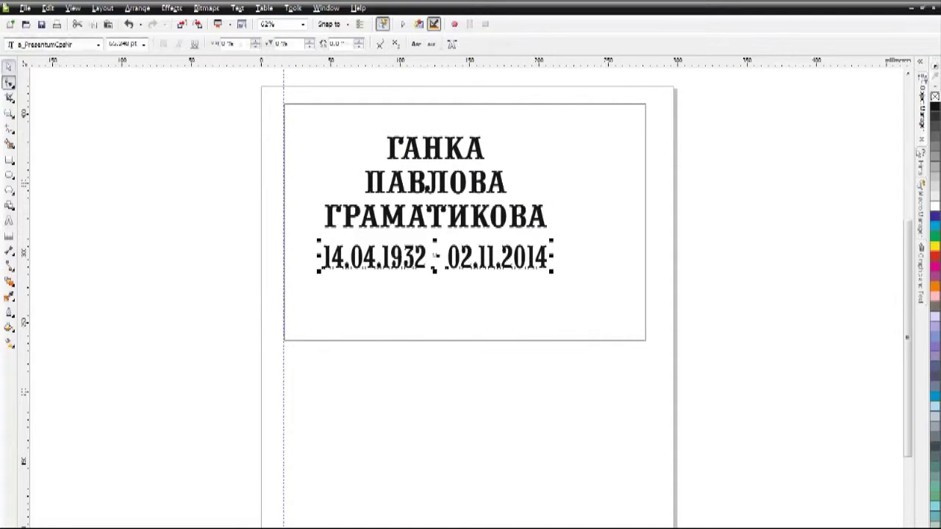
pyautogui.moveTo(230, 120); pyautogui.dragTo(623, 316)
pyautogui.moveTo(551, 272); pyautogui.dragTo(639, 322)
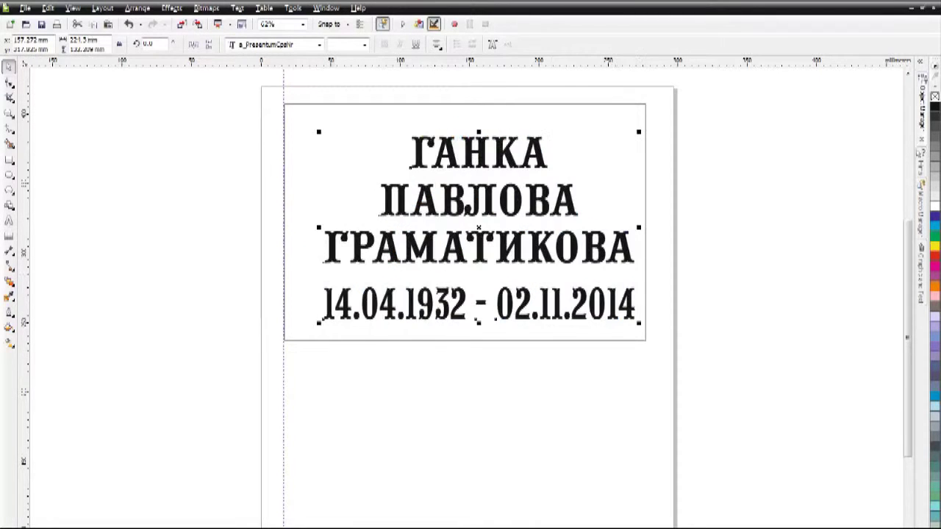
pyautogui.moveTo(318, 133); pyautogui.dragTo(291, 114)
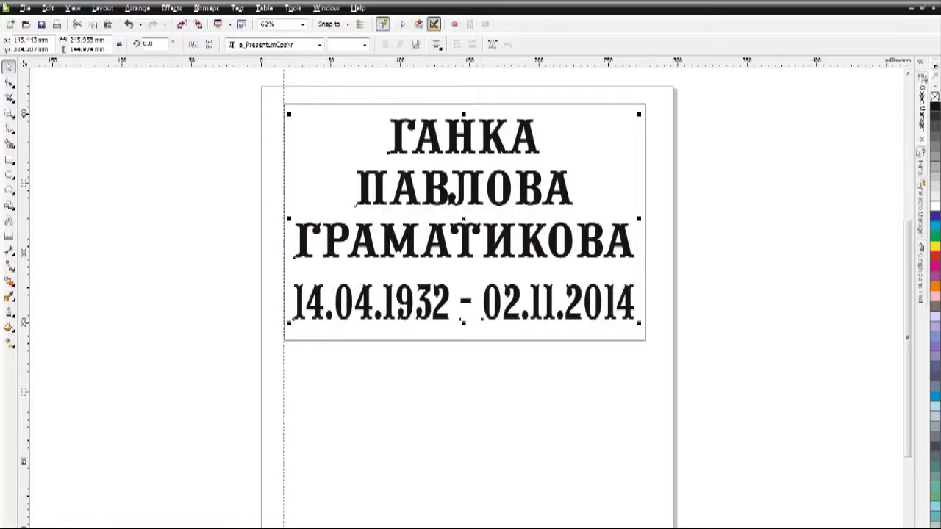
pyautogui.press('Escape')
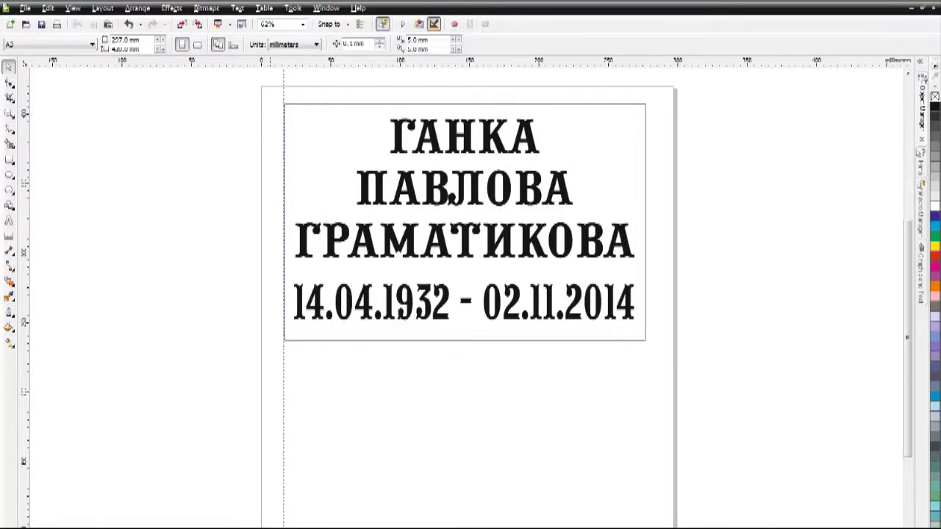
pyautogui.hotkey('ctrl', 'a')
pyautogui.hotkey('ctrl', 'g')
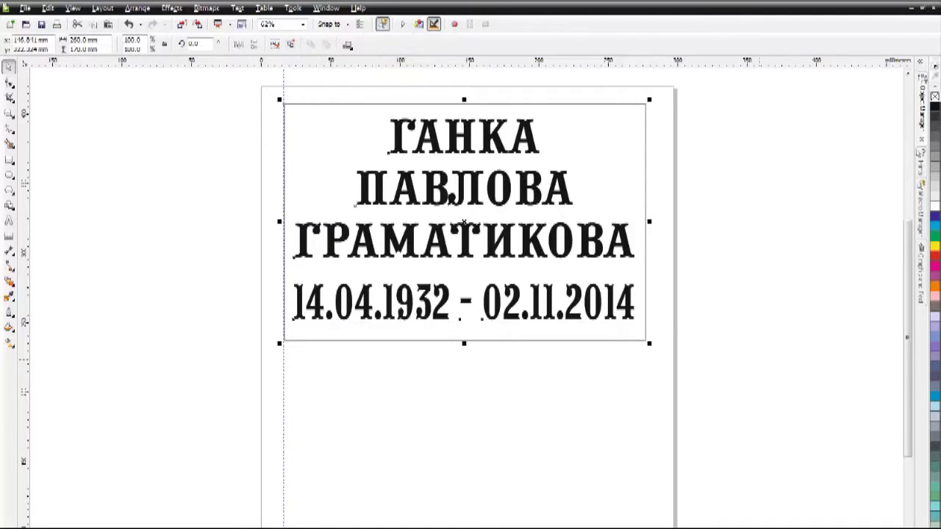
# - Drag a copy of the plate directly below the first and zoom in on it
pyautogui.moveTo(464, 224); pyautogui.dragTo(464, 469)
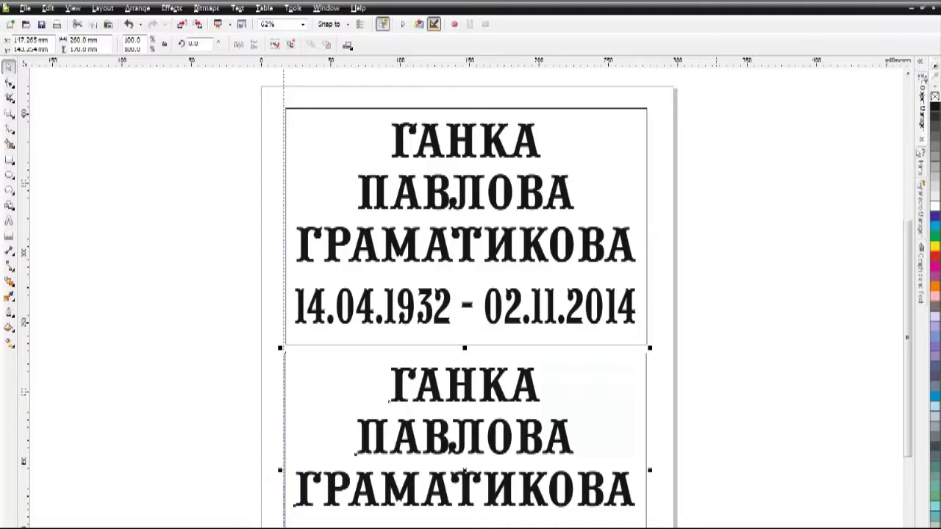
pyautogui.scroll(-3, 736, 375)
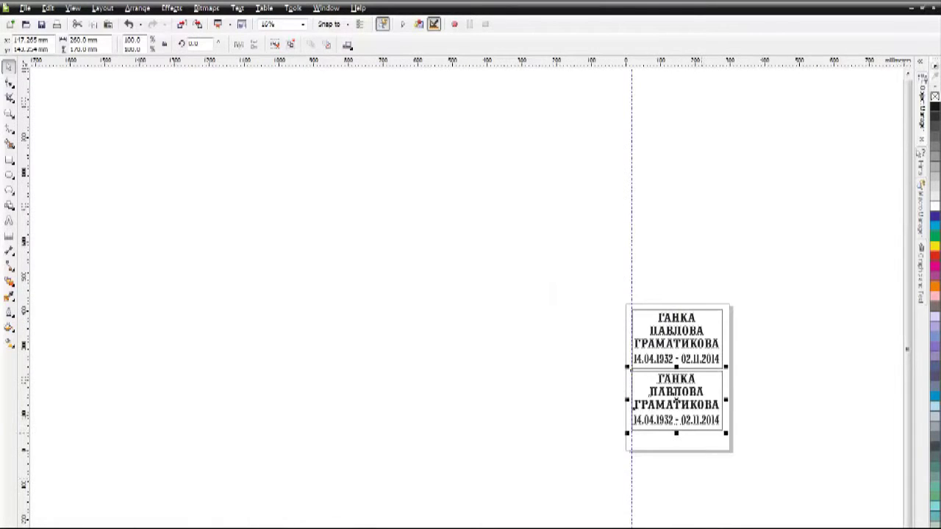
pyautogui.scroll(3, 699, 424)
pyautogui.press('Escape')
pyautogui.press('F8')
# - Retype the second plate's name as a different three-line full name
pyautogui.click(614, 332)
pyautogui.hotkey('ctrl', 'a')
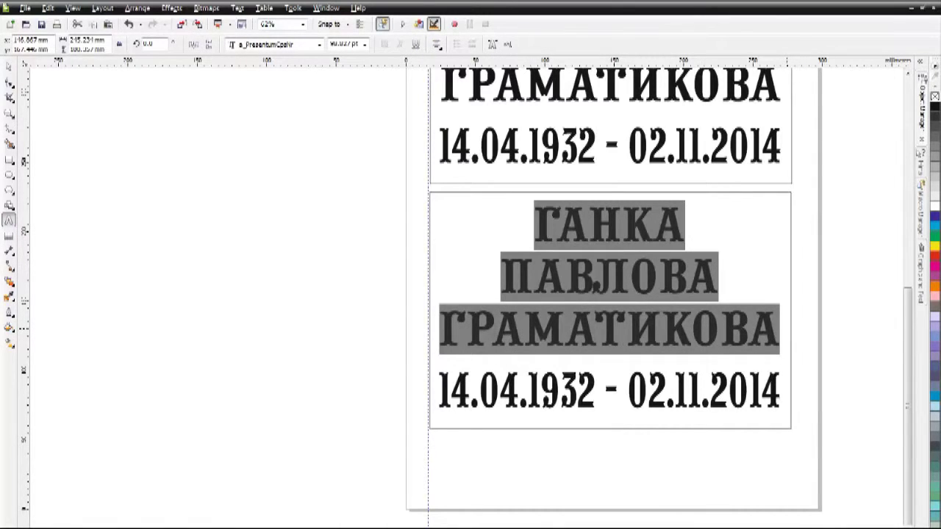
pyautogui.press('Return')
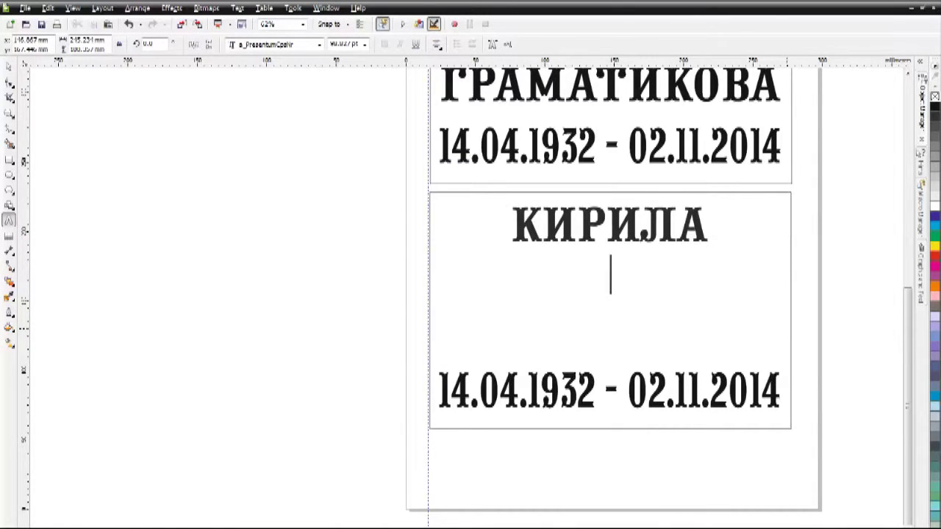
pyautogui.press('Return')
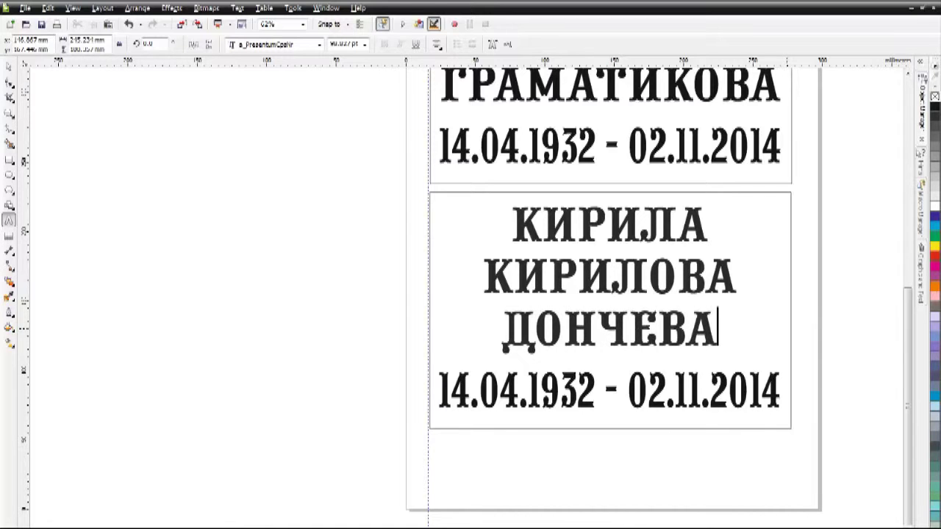
# - Change the second plate's dates to 26.06.1914 - 28.03.1996
pyautogui.moveTo(451, 390); pyautogui.dragTo(520, 390)
pyautogui.press('Delete')
pyautogui.press('BackSpace')
pyautogui.write('26.06.')
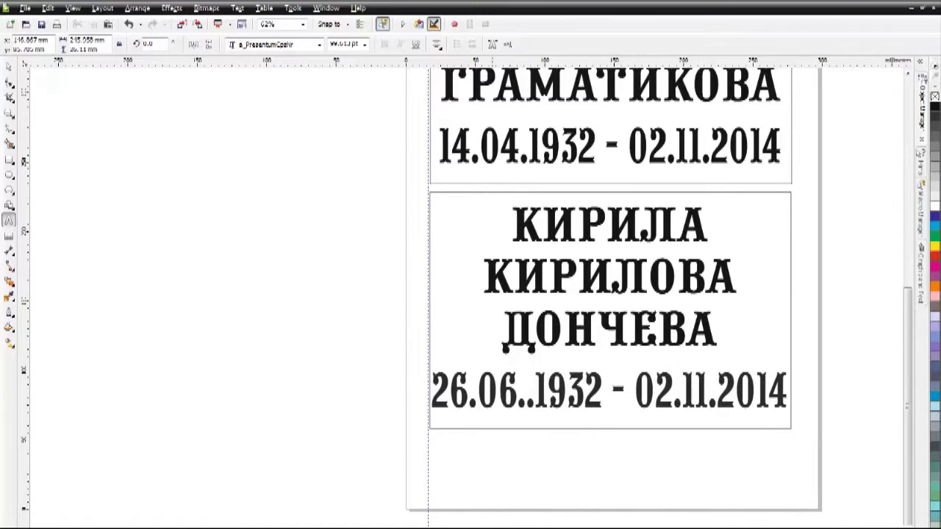
pyautogui.write('1914.')
pyautogui.press('BackSpace')
pyautogui.press('Delete')
pyautogui.press('Delete')
pyautogui.press('Delete')
pyautogui.press('Delete')
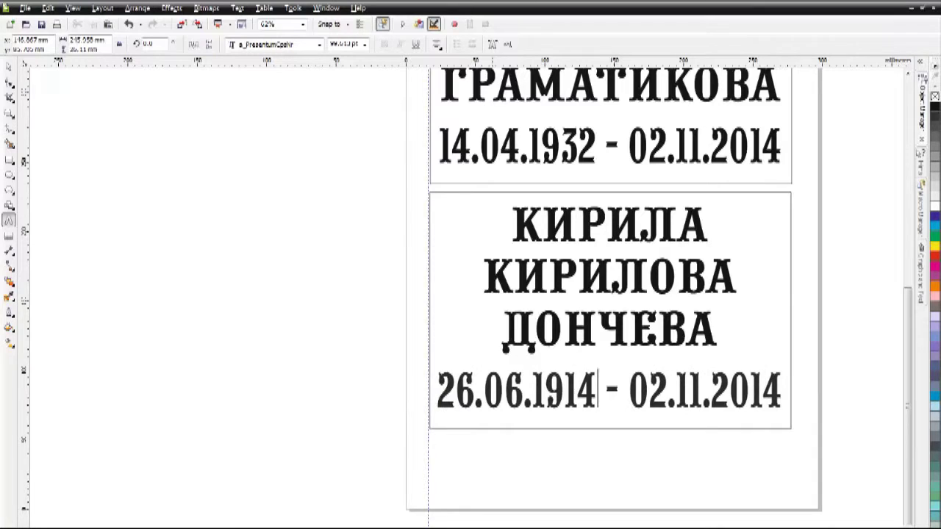
pyautogui.moveTo(628, 391); pyautogui.dragTo(782, 391)
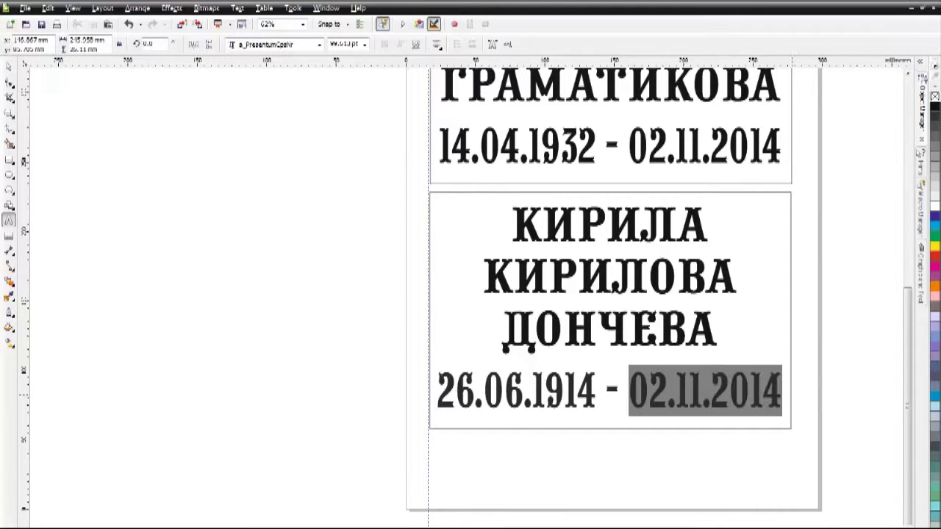
pyautogui.write('2')
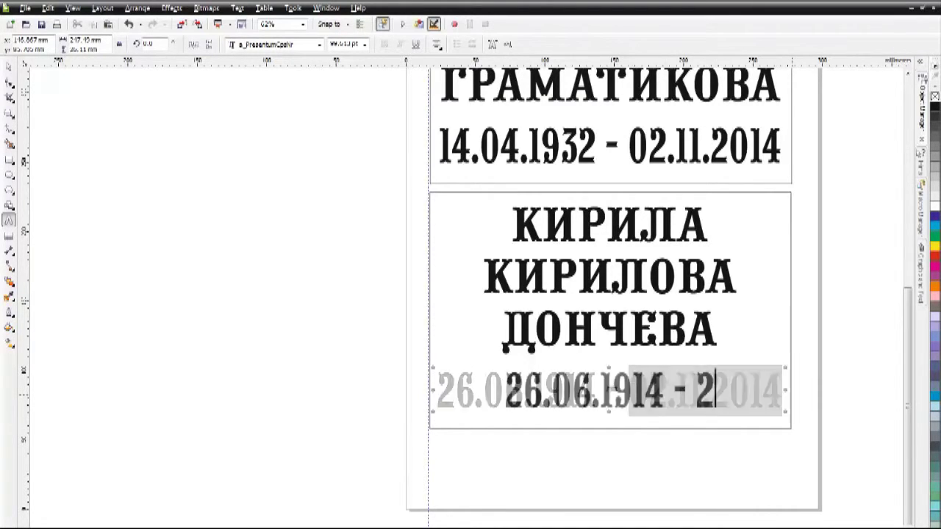
pyautogui.write('8.03')
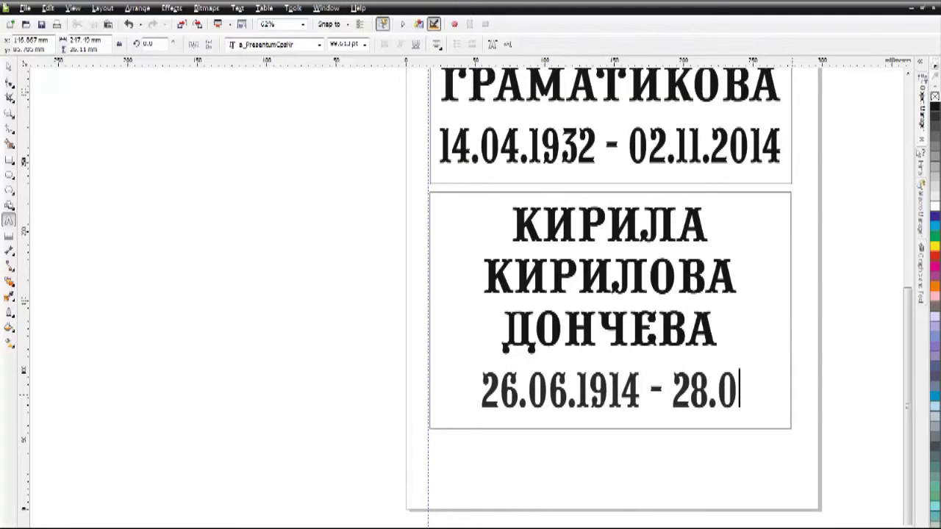
pyautogui.write('.')
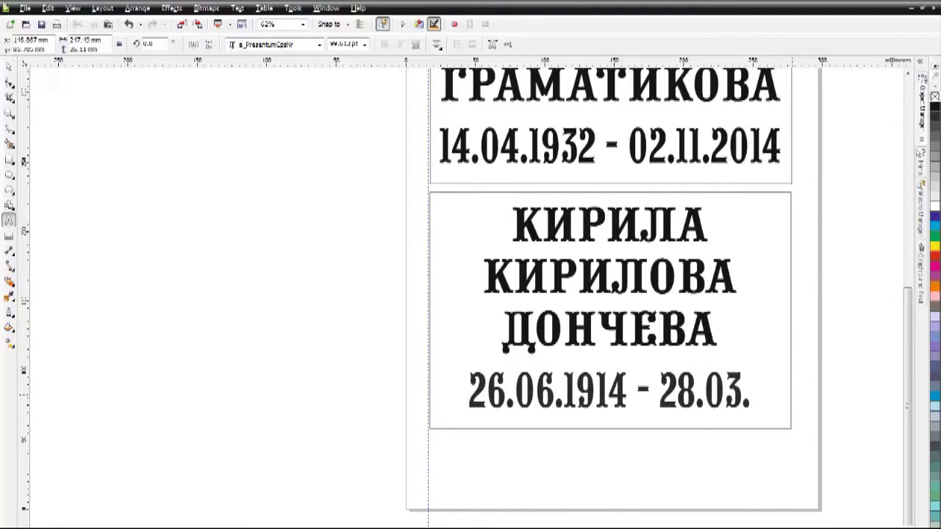
pyautogui.write('1996')
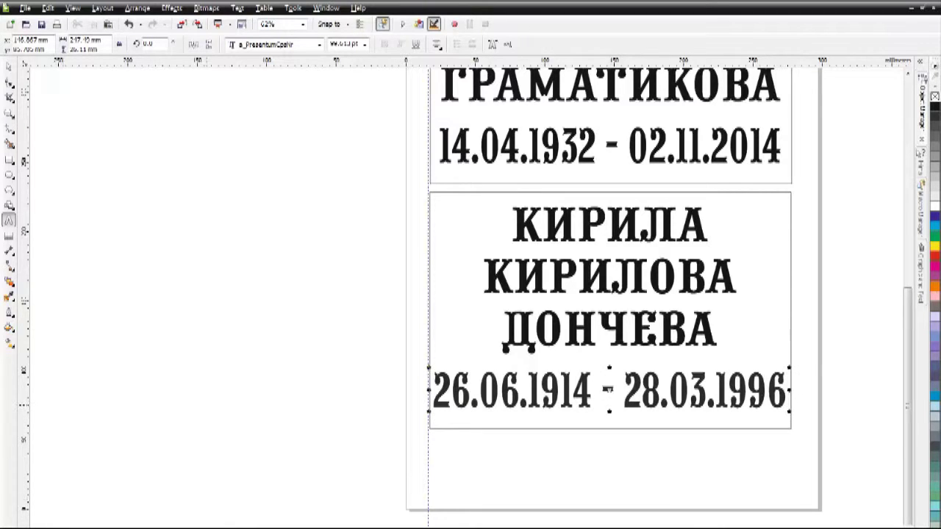
pyautogui.hotkey('ctrl', 'space')
pyautogui.press('Escape')
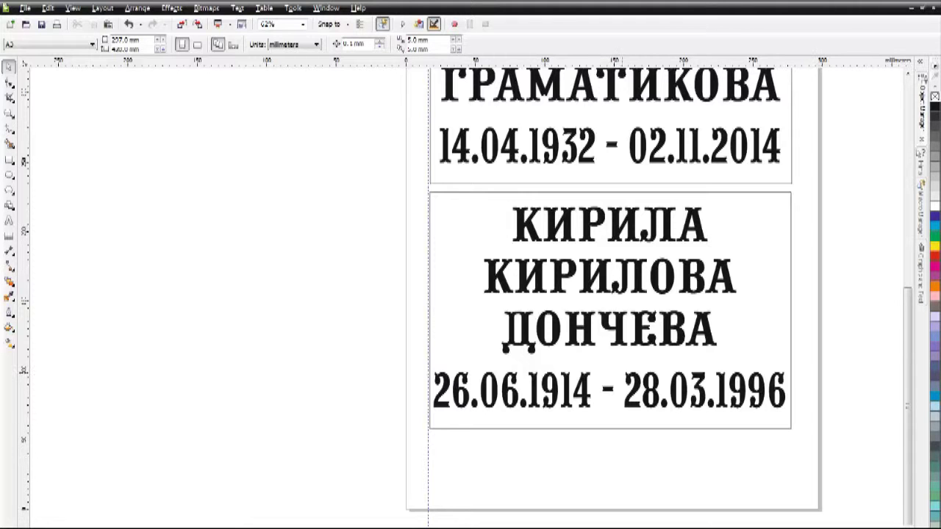
# - Drag a copy of the second plate below it
pyautogui.scroll(-3, 637, 349)
pyautogui.moveTo(636, 348); pyautogui.dragTo(637, 476)
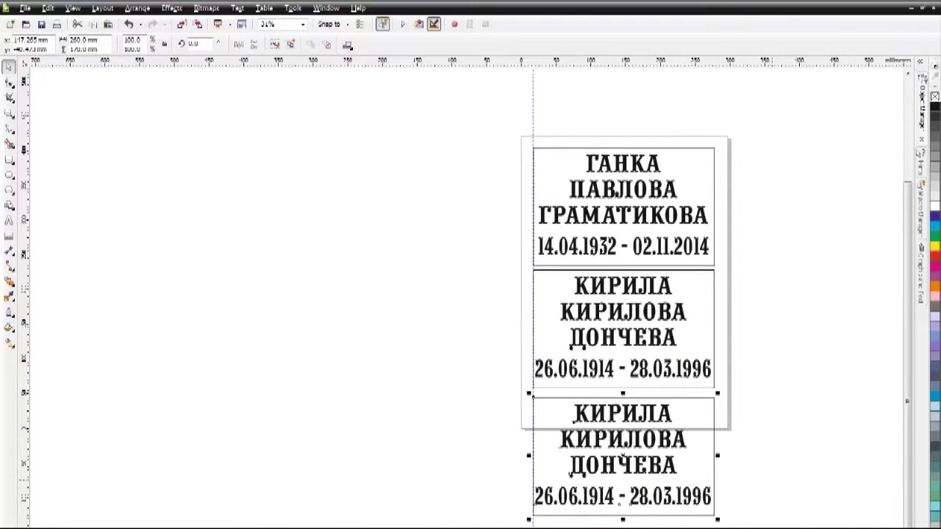
pyautogui.scroll(3, 637, 441)
pyautogui.press('F8')
# - Retype the copied plate's name as another full name on three lines
pyautogui.moveTo(568, 221); pyautogui.dragTo(773, 330)
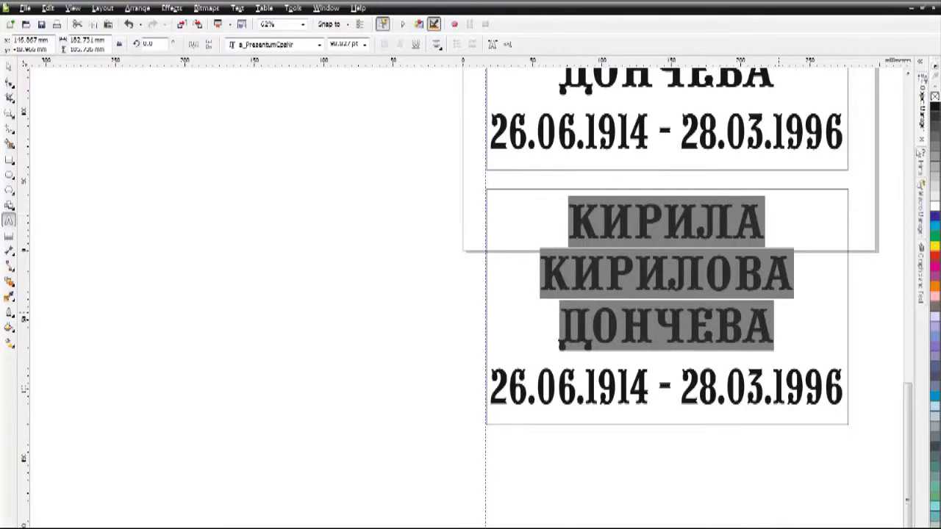
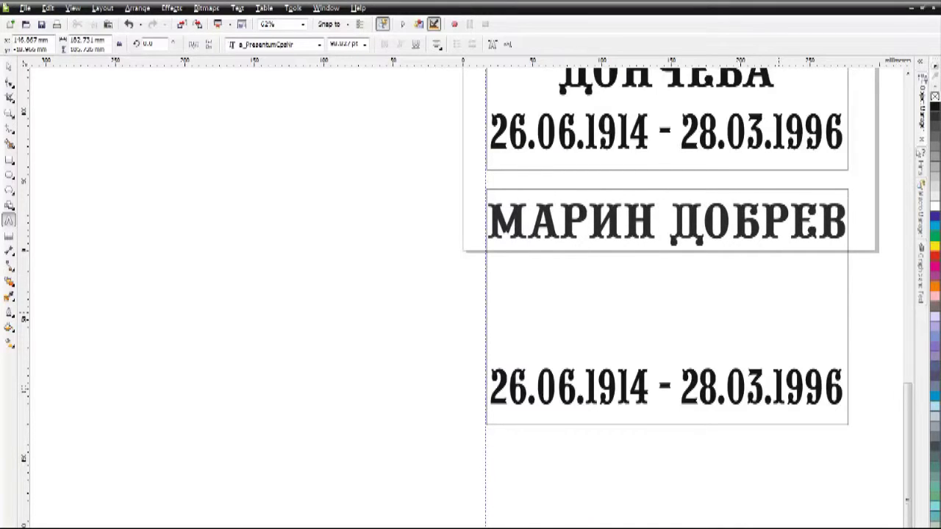
pyautogui.press('Return')
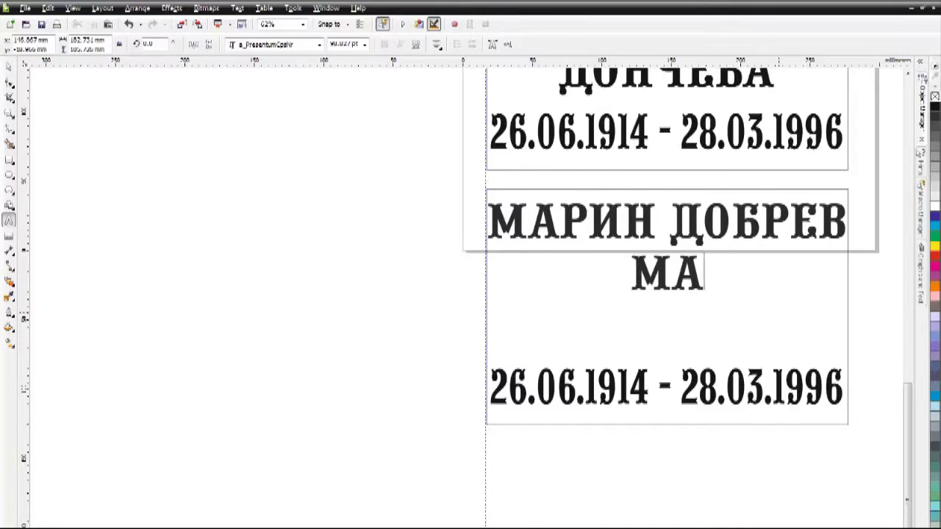
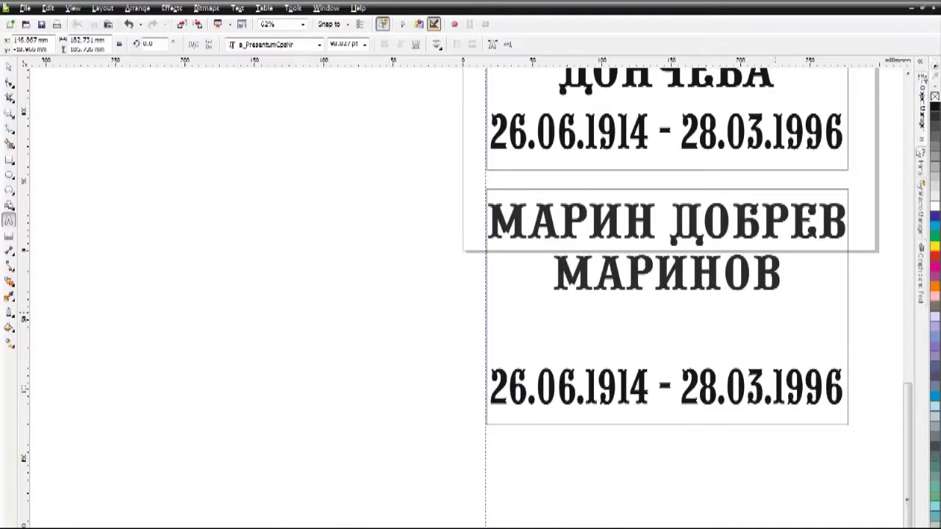
pyautogui.click(579, 220)
pyautogui.press('BackSpace')
pyautogui.press('Return')
# - Change the third plate's dates to 11.10.1939 - 12.01.2010, fixing a stray comma
pyautogui.moveTo(490, 387); pyautogui.dragTo(844, 388)
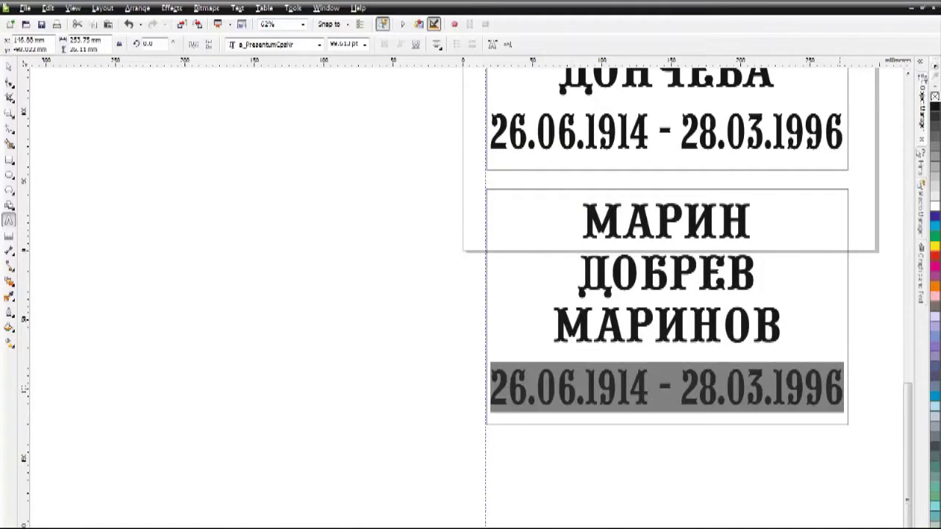
pyautogui.write('11.1')
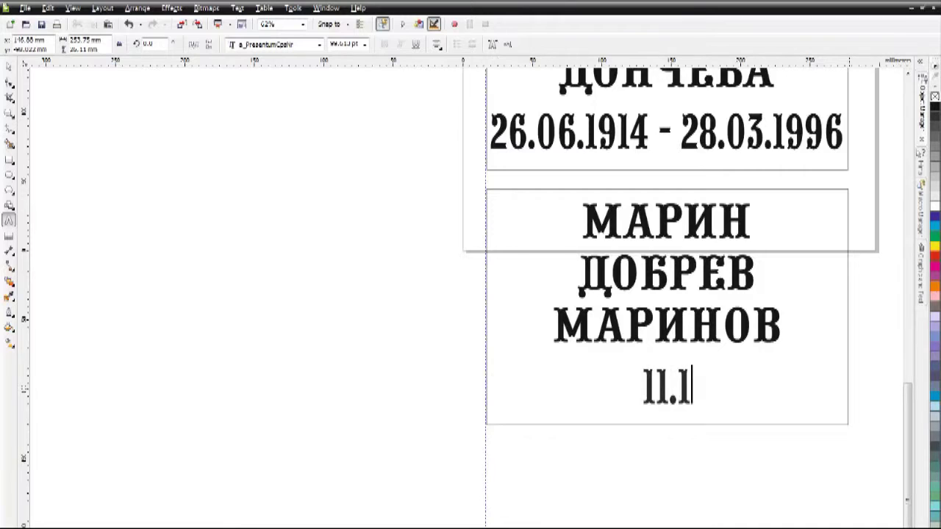
pyautogui.write('0.1')
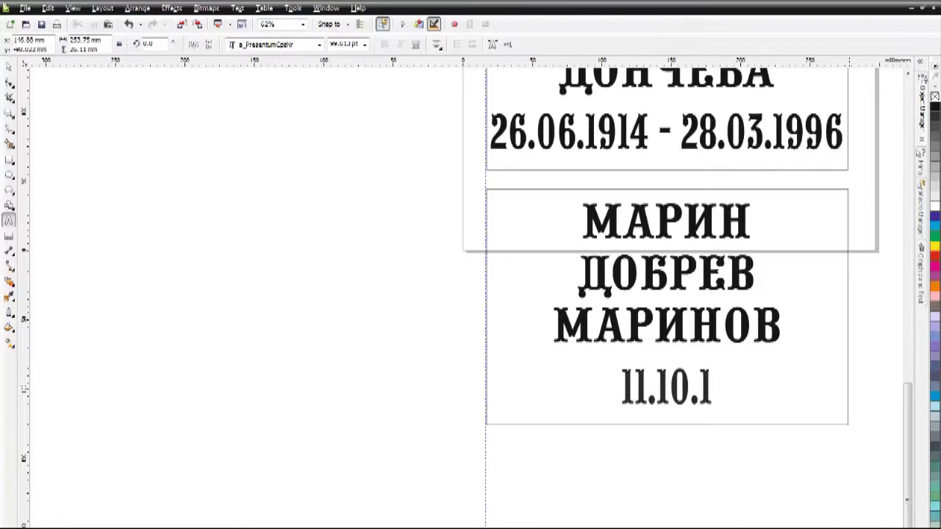
pyautogui.write('939 ')
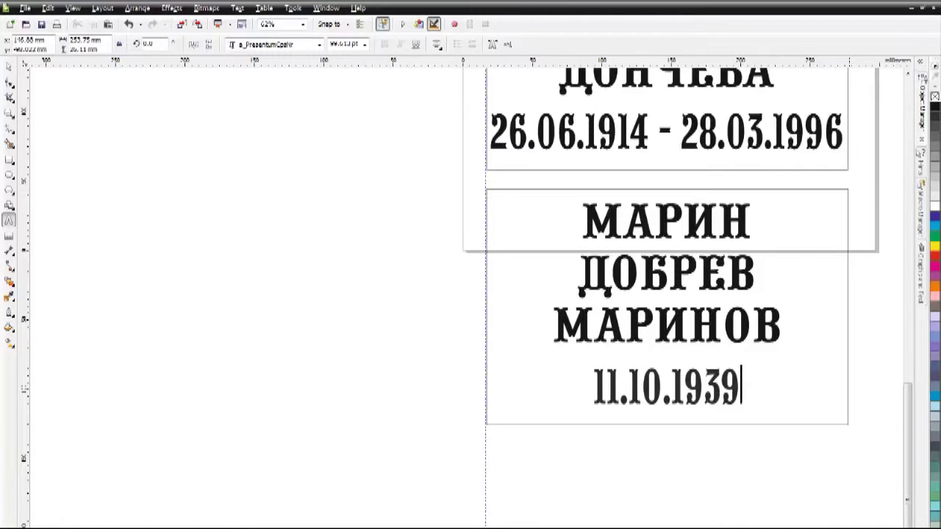
pyautogui.write('- ')
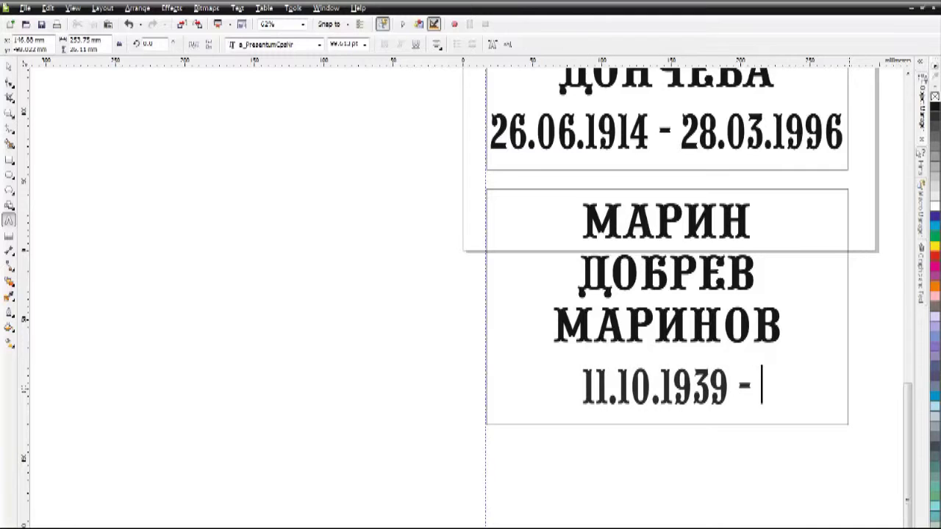
pyautogui.write('12.01')
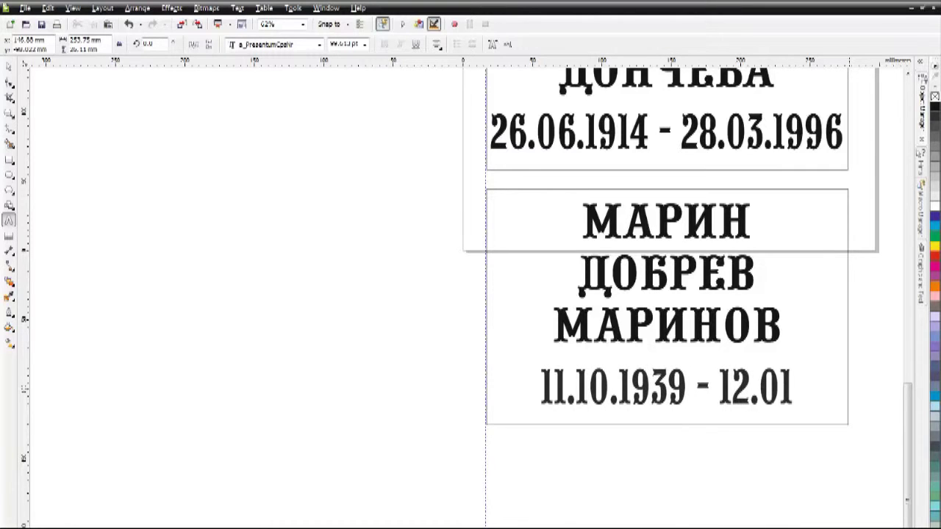
pyautogui.write(',2010')
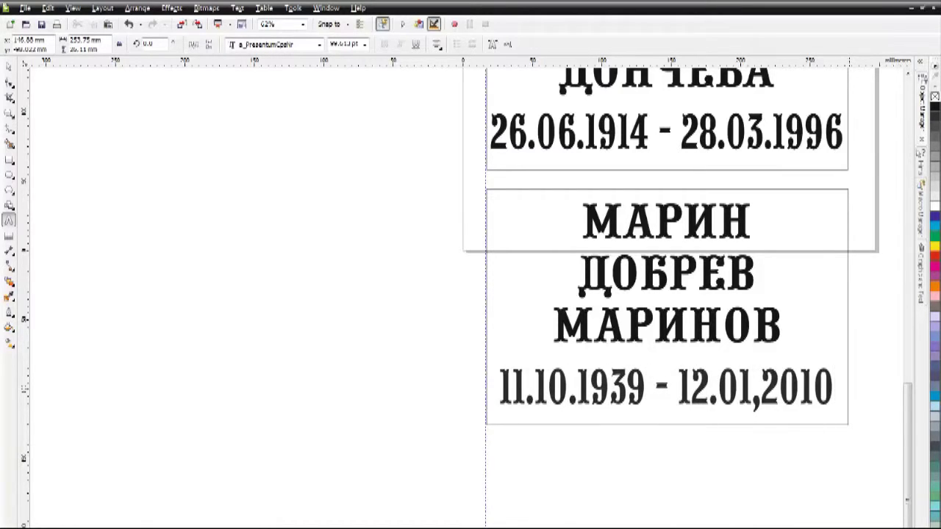
pyautogui.press('Escape')
pyautogui.click(763, 385)
pyautogui.press('BackSpace')
pyautogui.write('.')
pyautogui.scroll(-3, 609, 309)
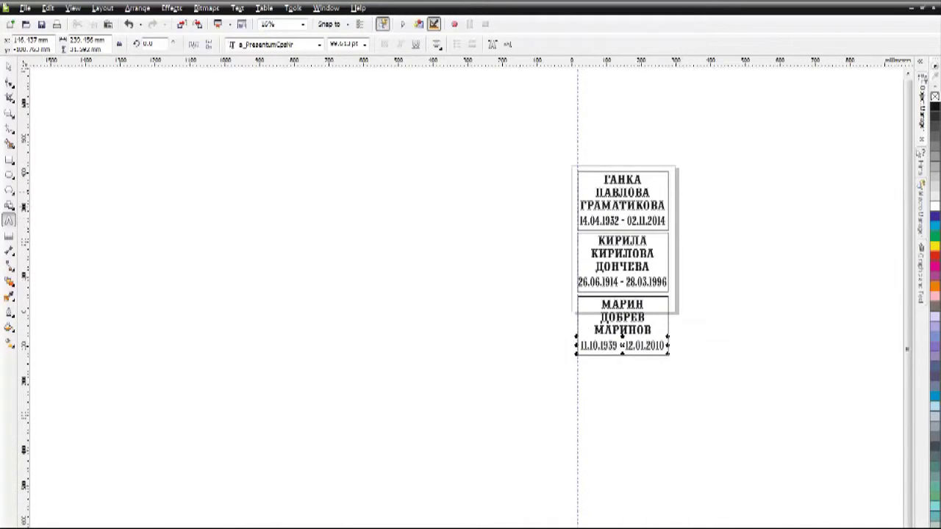
pyautogui.scroll(3, 645, 187)
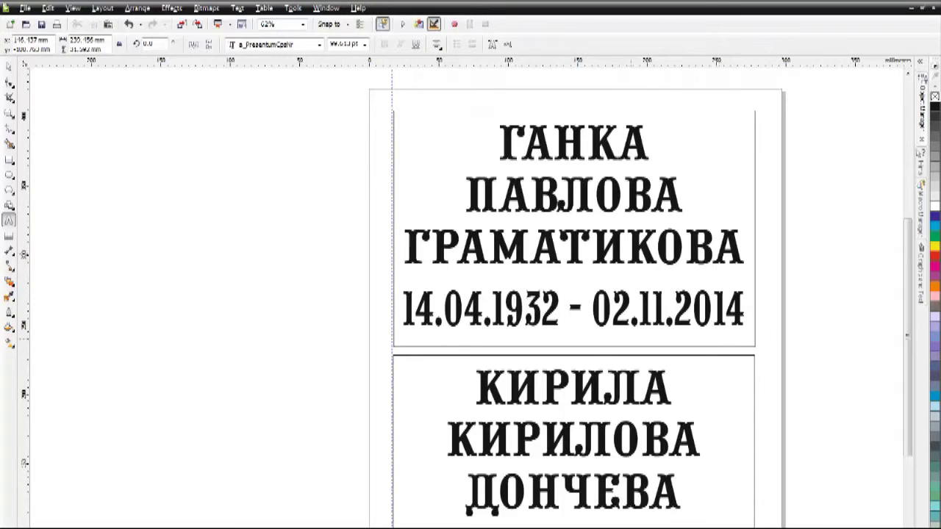
pyautogui.scroll(-2, 513, 353)
pyautogui.scroll(-2, 552, 465)
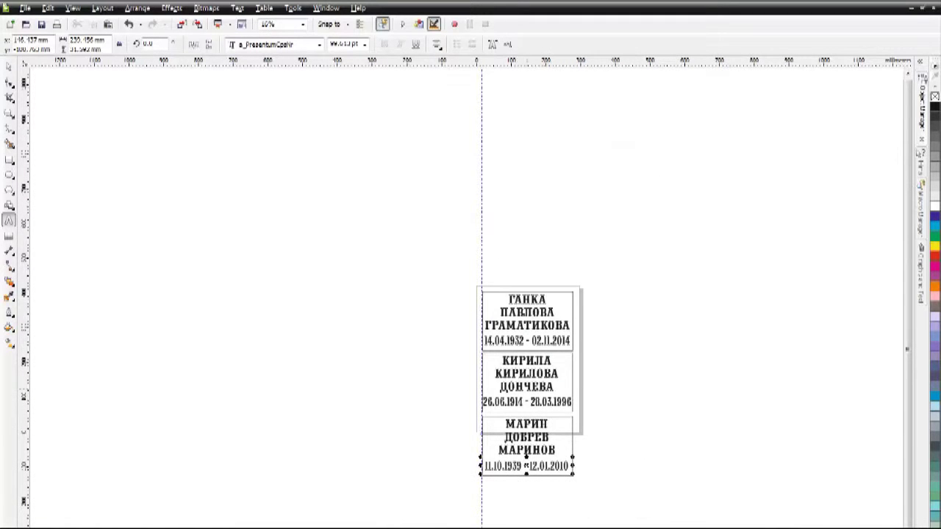
pyautogui.press('z')
pyautogui.moveTo(457, 353); pyautogui.dragTo(622, 418)
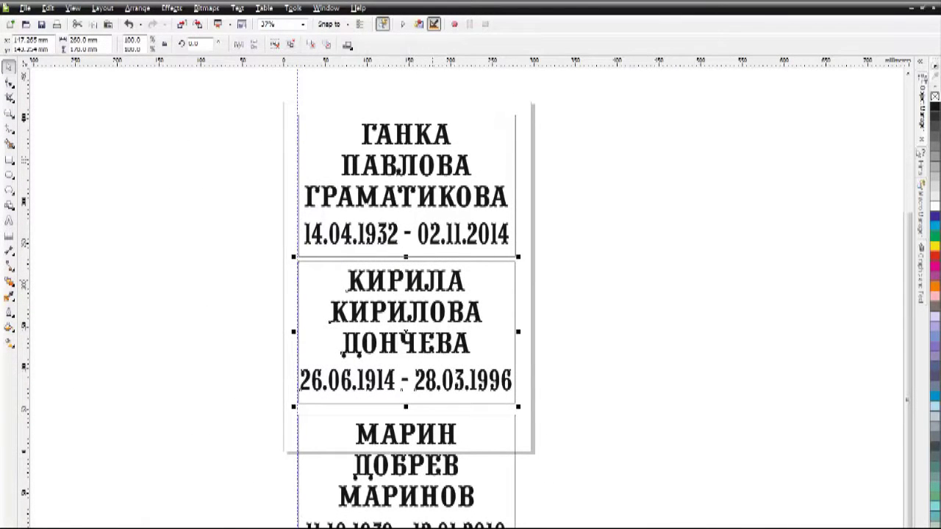
pyautogui.press('Escape')
pyautogui.click(406, 312)
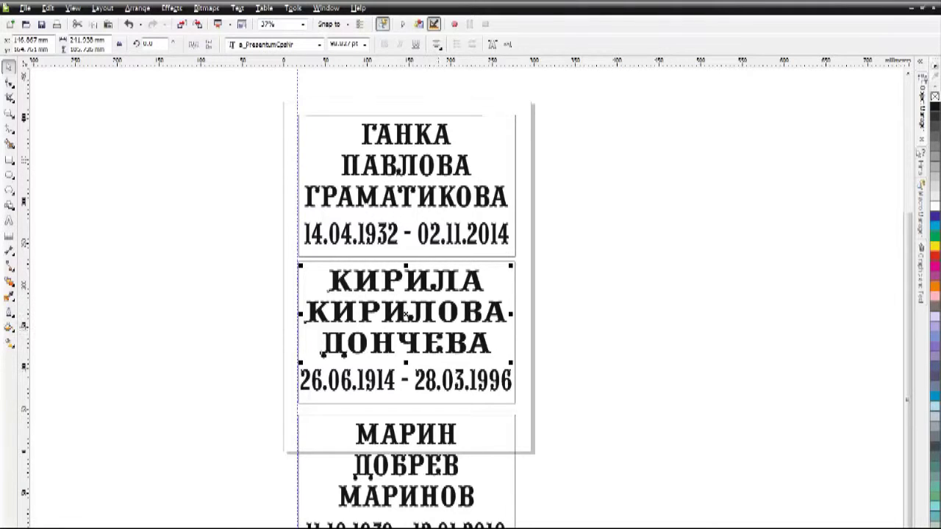
pyautogui.press('Return')
pyautogui.hotkey('ctrl', 'z')
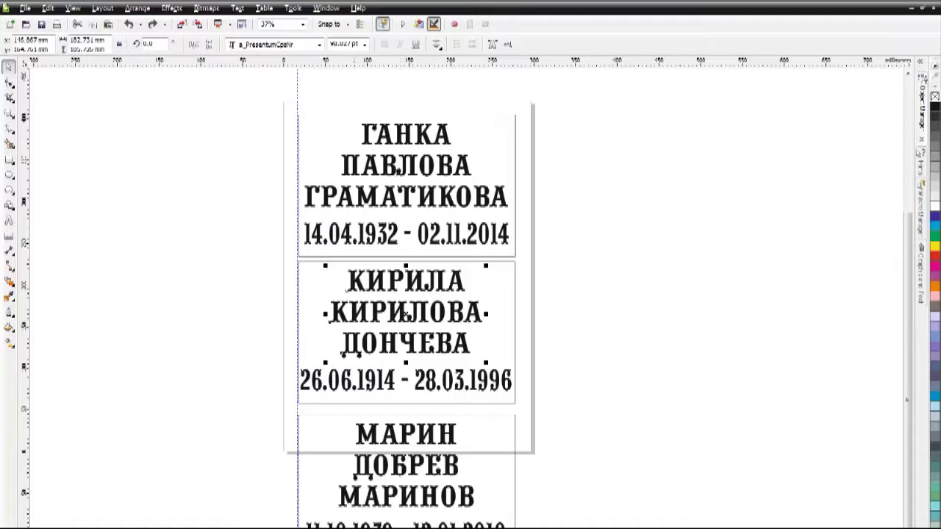
pyautogui.moveTo(537, 527); pyautogui.dragTo(549, 266)
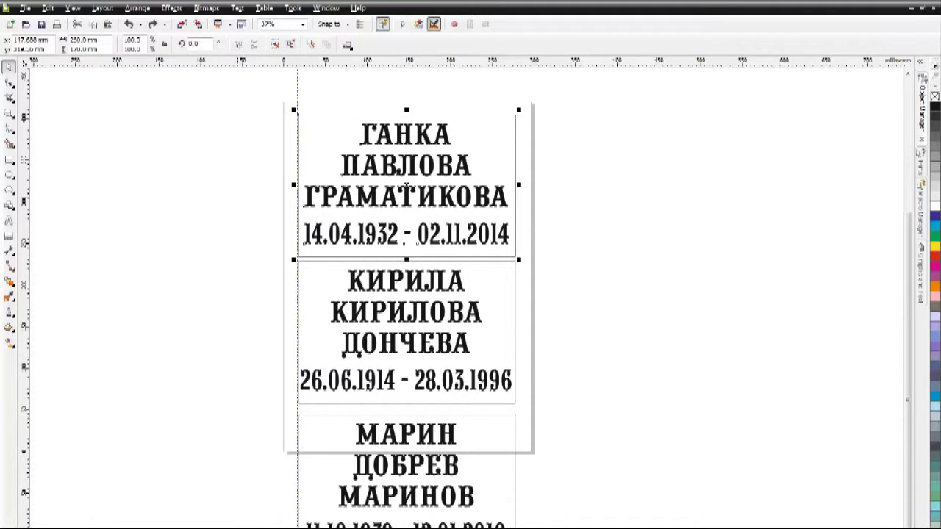
# - Move the third plate up against the second plate
pyautogui.scroll(1, 407, 294)
pyautogui.scroll(-3, 406, 295)
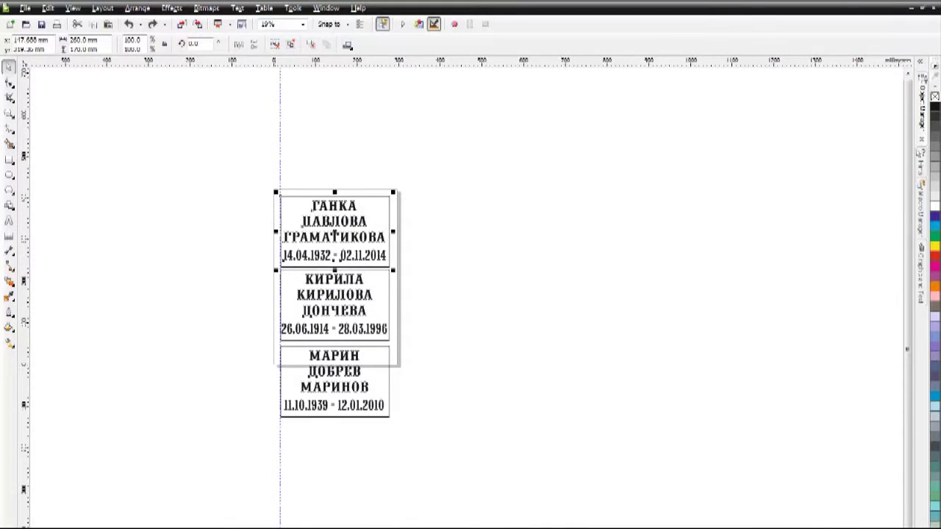
pyautogui.scroll(2, 406, 294)
pyautogui.click(327, 342)
pyautogui.scroll(3, 327, 343)
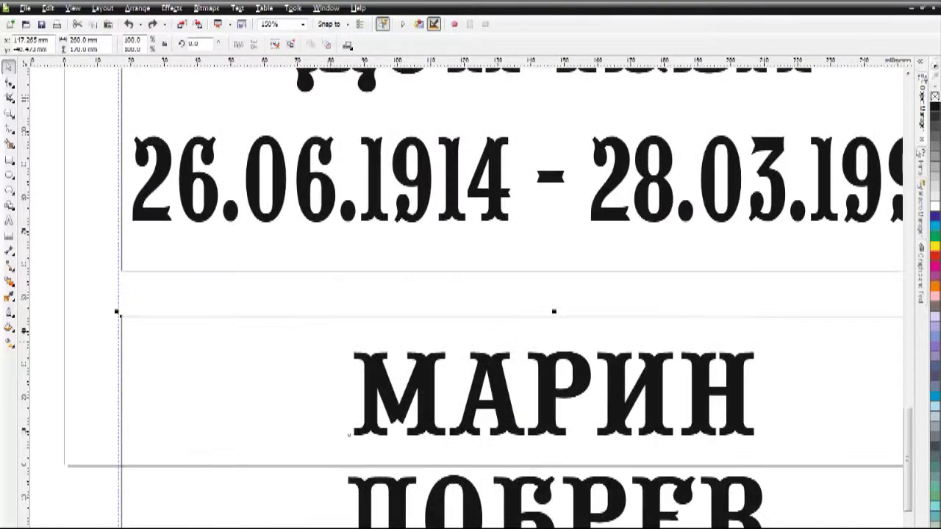
pyautogui.moveTo(441, 390); pyautogui.dragTo(443, 353)
pyautogui.scroll(-2, 443, 353)
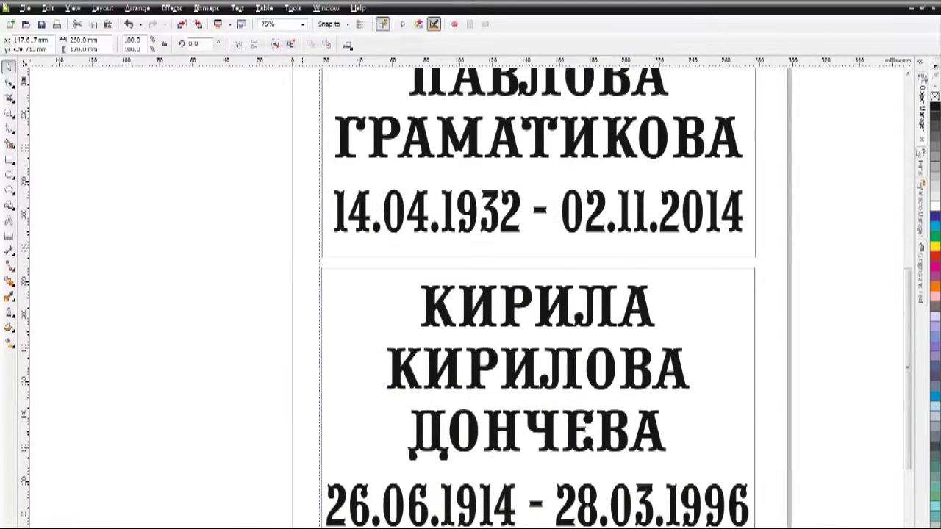
# - Marquee-select all three name plates
pyautogui.moveTo(294, 264); pyautogui.dragTo(781, 523)
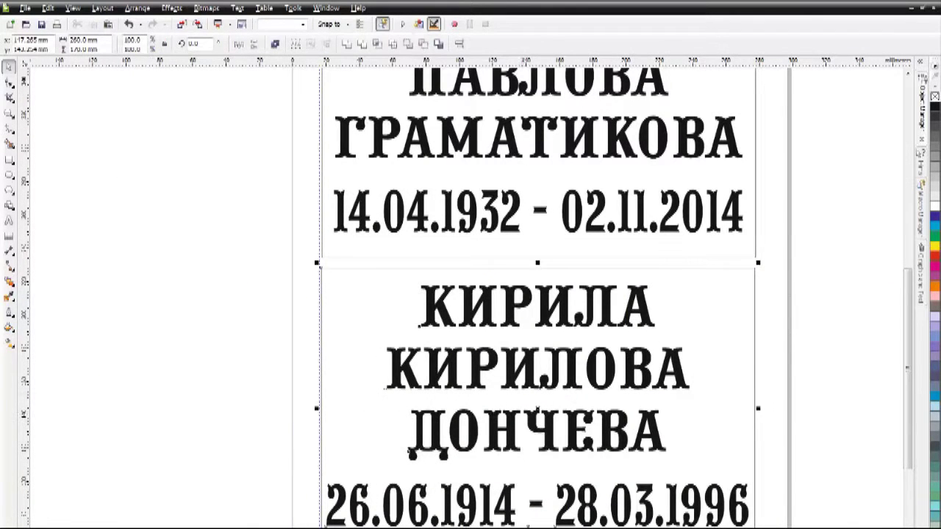
pyautogui.scroll(-4, 529, 358)
pyautogui.moveTo(431, 242); pyautogui.dragTo(610, 502)
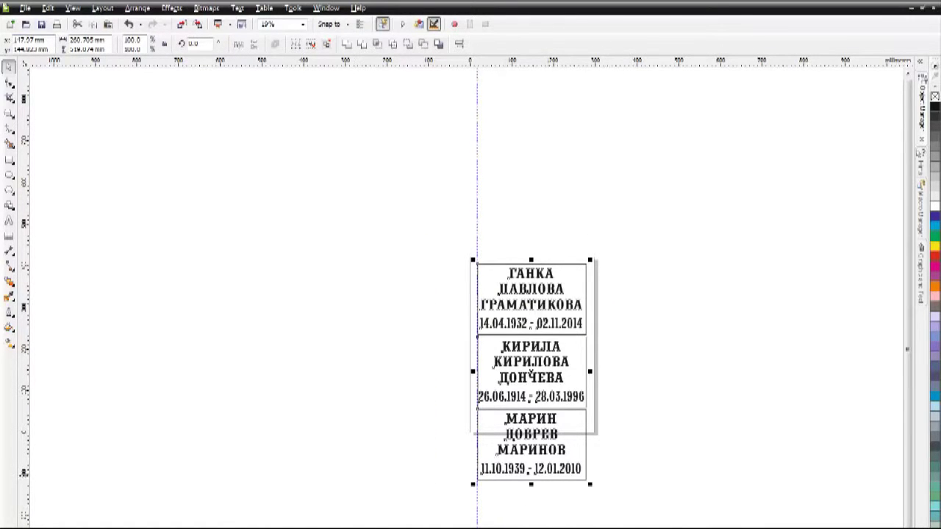
# - Start an export and create a new folder 00 on drive C
pyautogui.click(25, 9)
pyautogui.hotkey('ctrl', 'e')
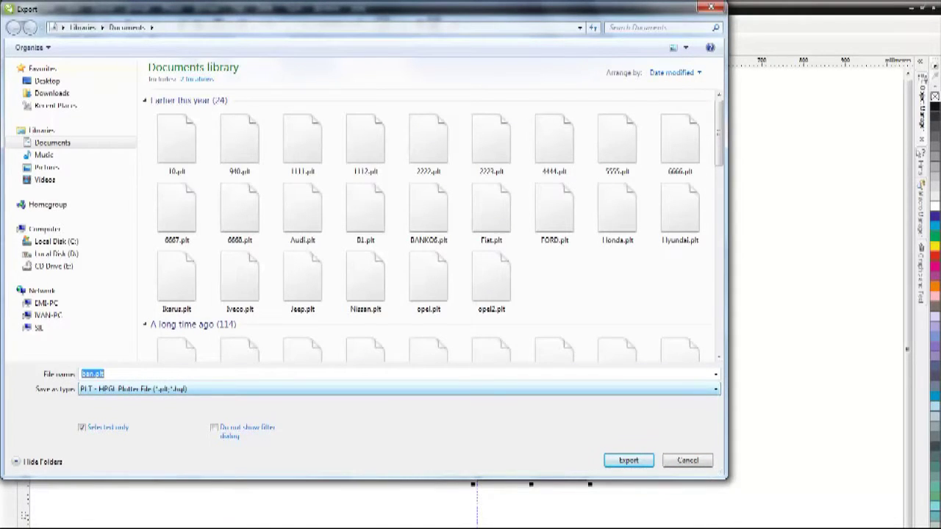
pyautogui.click(56, 241)
pyautogui.rightClick(627, 249)
pyautogui.moveTo(654, 360)
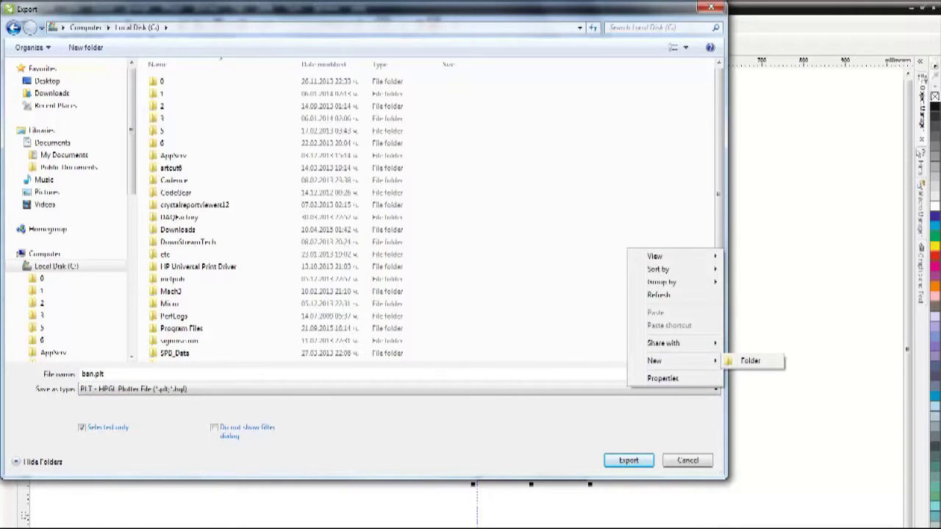
pyautogui.click(750, 360)
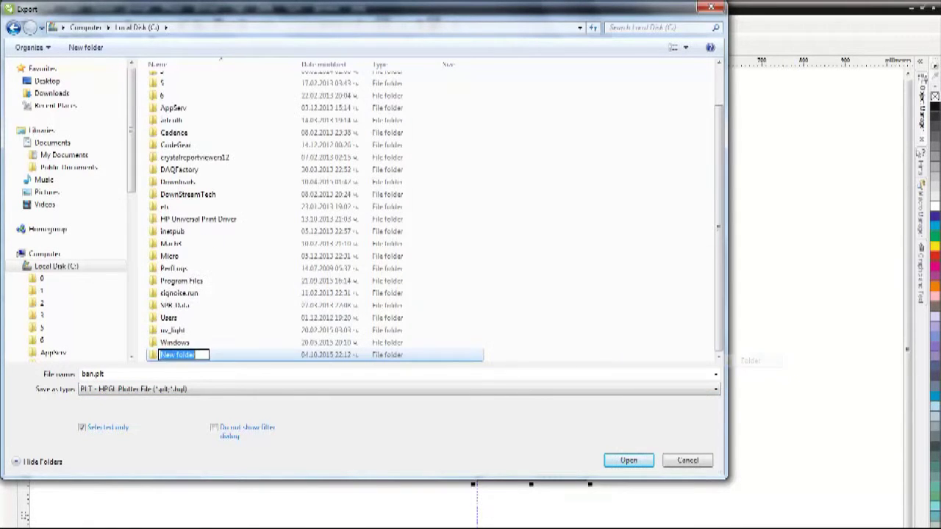
pyautogui.write('00')
pyautogui.press('Return')
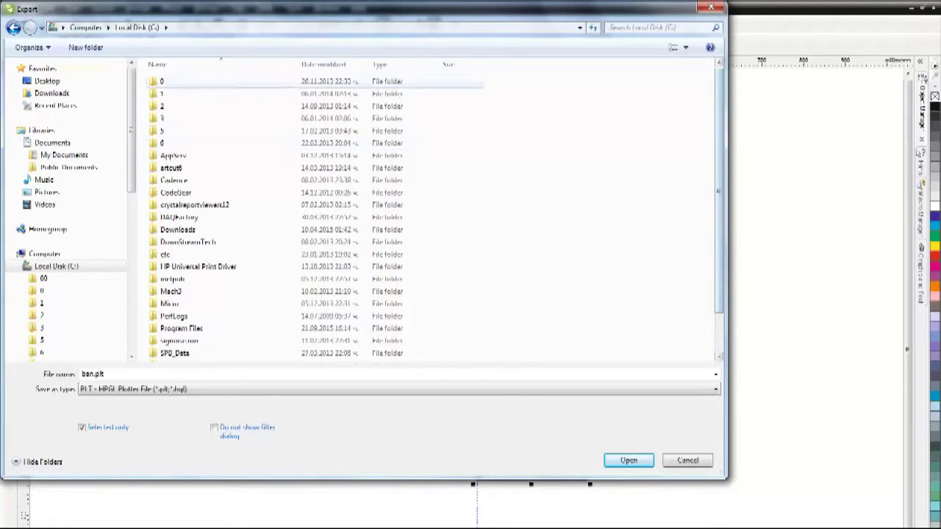
# - Export the plates as ban.plt into the 00 folder, accepting the HPGL settings
pyautogui.press('Return')
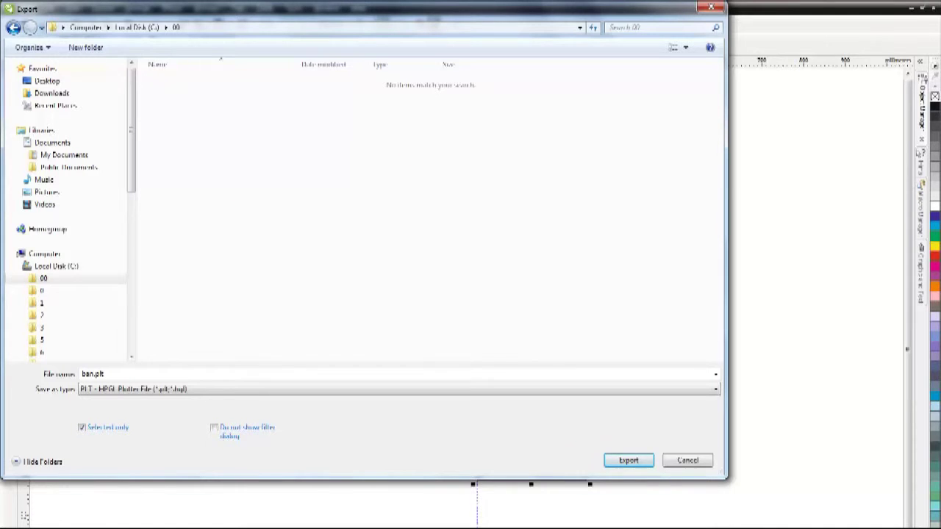
pyautogui.press('Return')
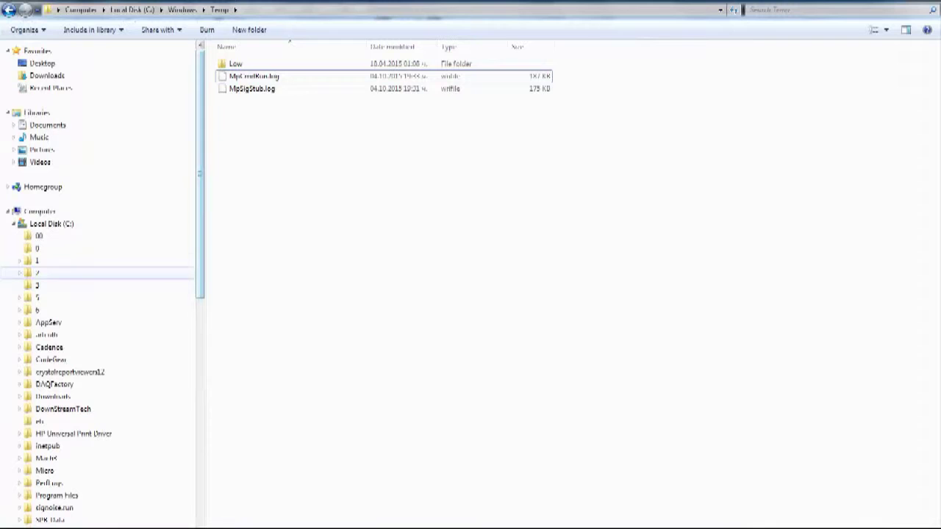
pyautogui.press('Up')
pyautogui.press('Up')
pyautogui.press('Up')
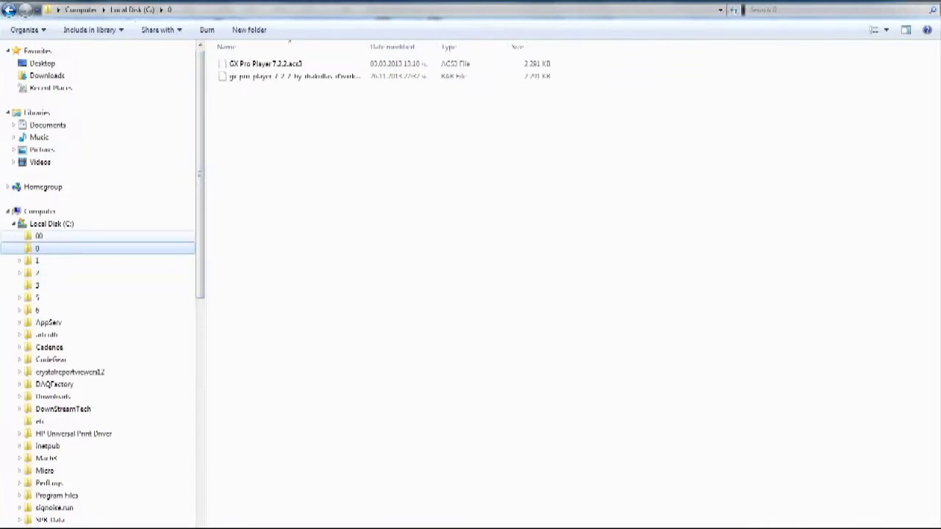
# - Confirm ban.plt is present in the C:\00 folder
pyautogui.press('Tab')
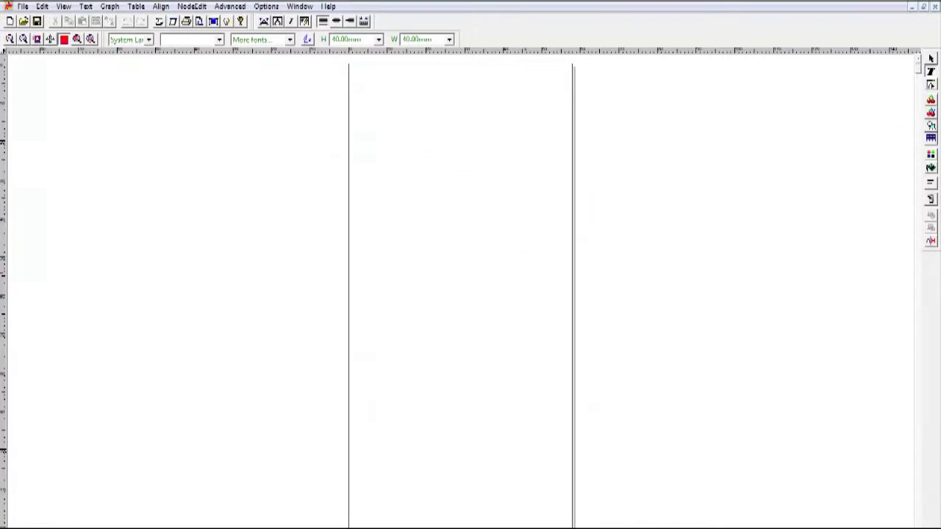
# - Import ban.plt from drive C as an HPGL file into Artcut
pyautogui.click(23, 6)
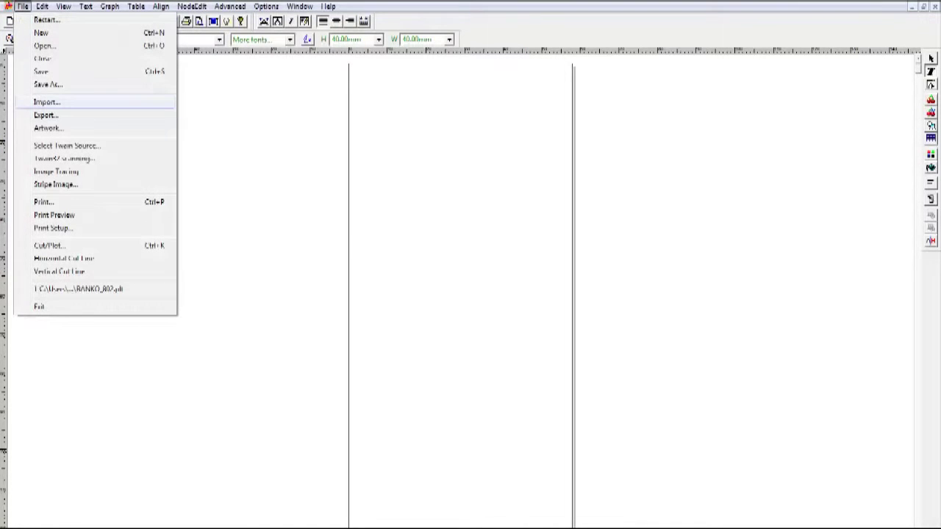
pyautogui.click(47, 102)
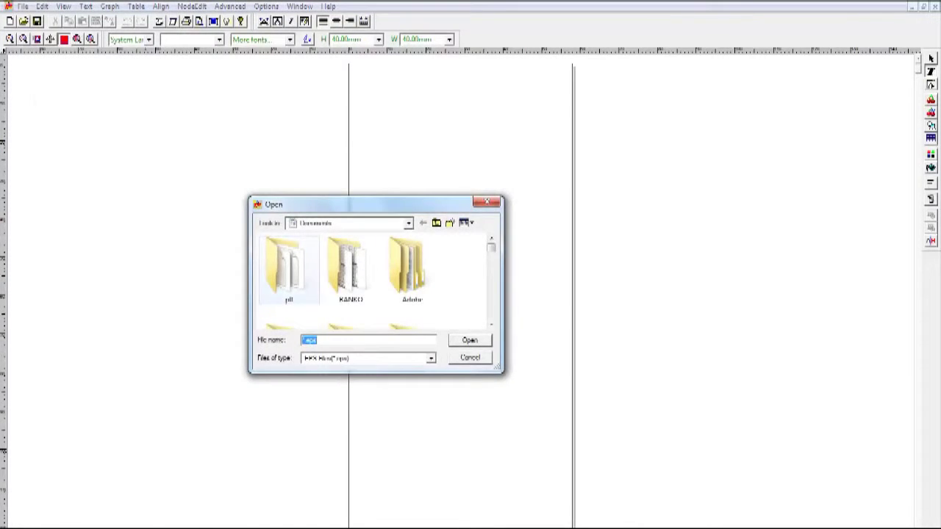
pyautogui.click(408, 223)
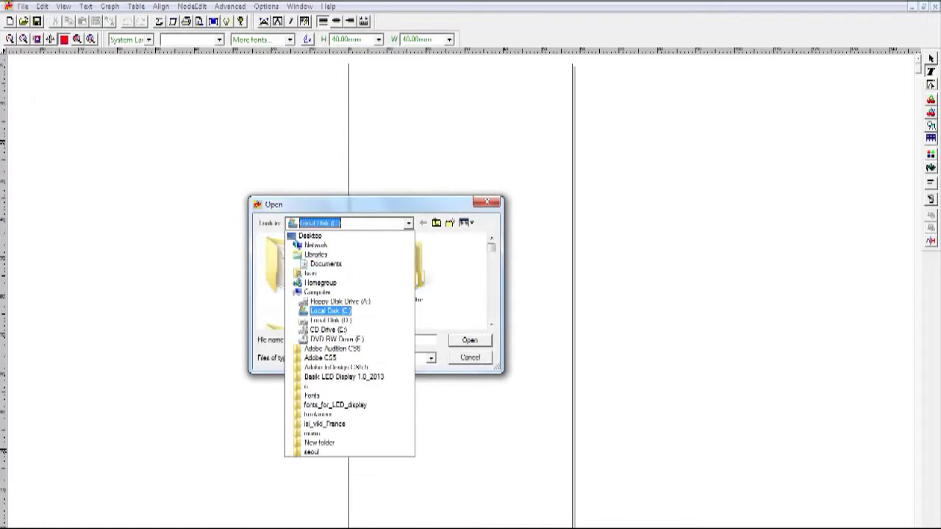
pyautogui.click(331, 307)
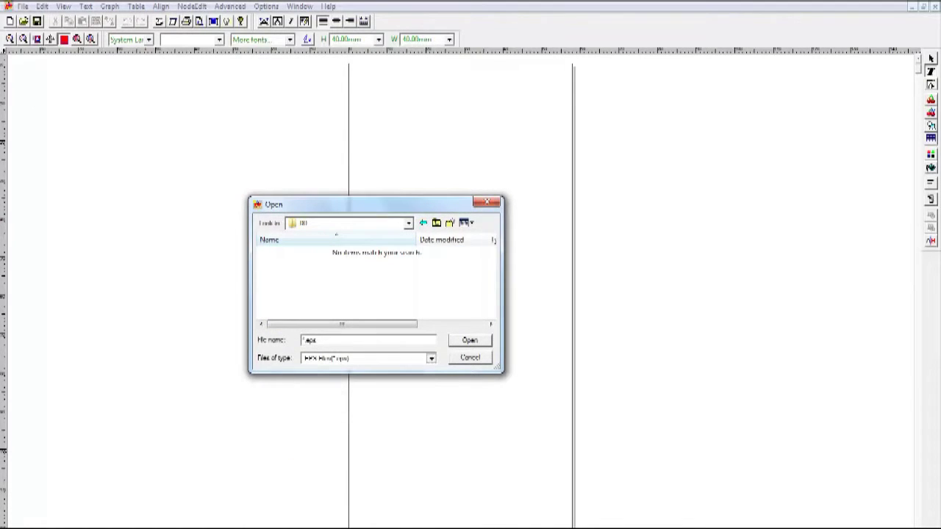
pyautogui.click(431, 358)
pyautogui.press('Return')
pyautogui.click(282, 252)
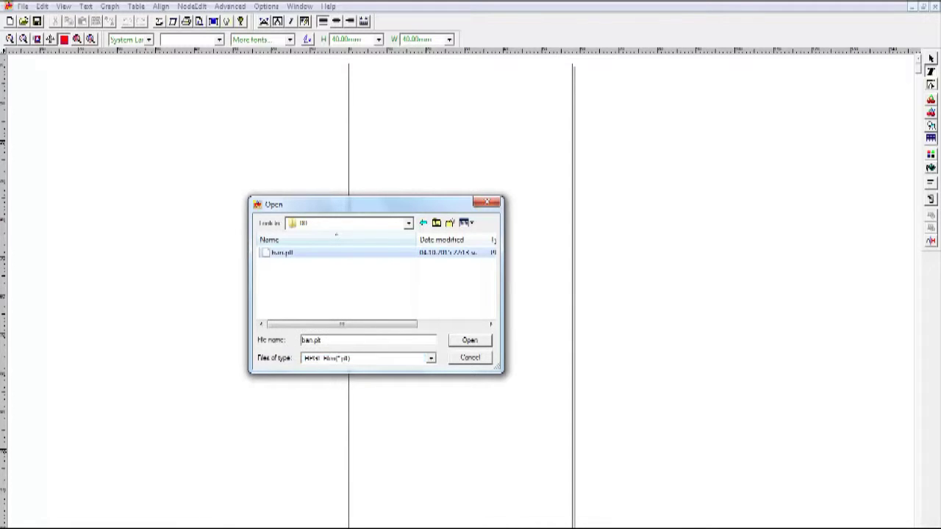
pyautogui.press('Return')
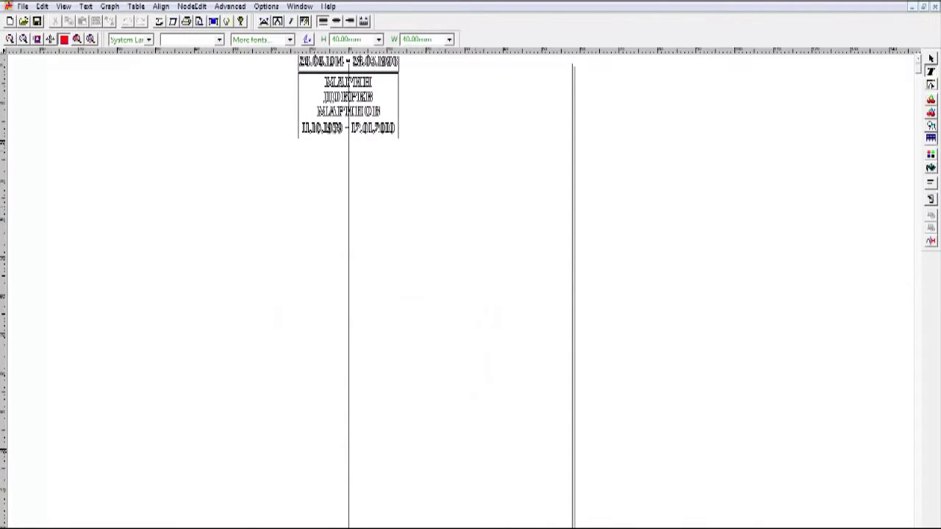
# - Select the three imported name plates and move them fully onto the page
pyautogui.moveTo(483, 189); pyautogui.dragTo(293, 53)
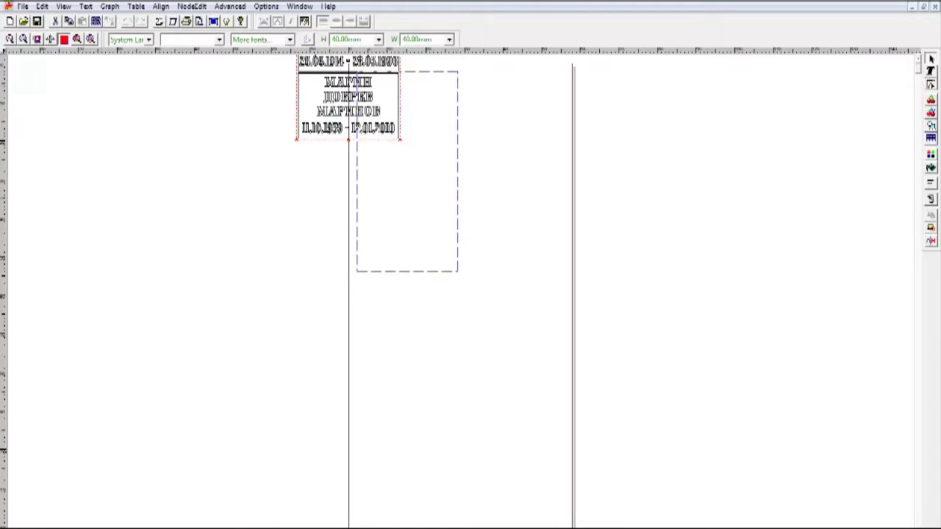
pyautogui.moveTo(407, 170); pyautogui.dragTo(407, 170)
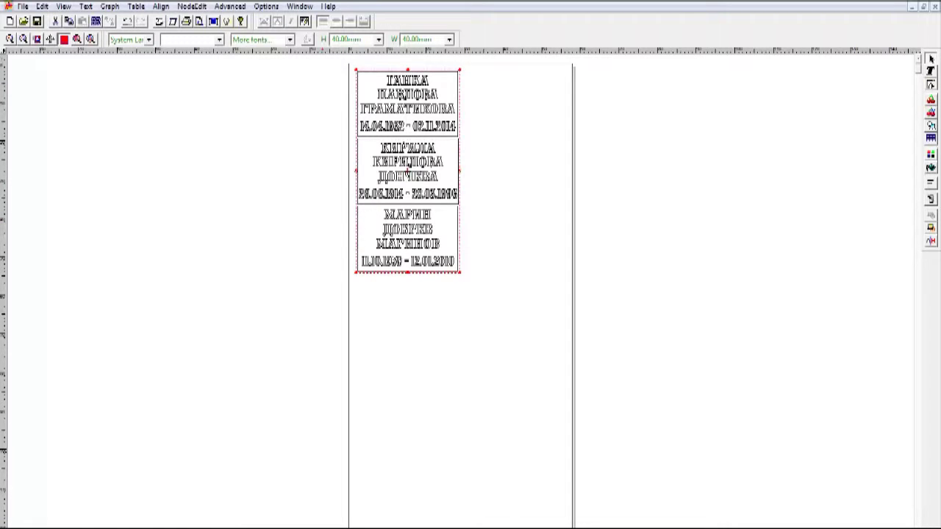
pyautogui.hotkey('ctrl', 'p')
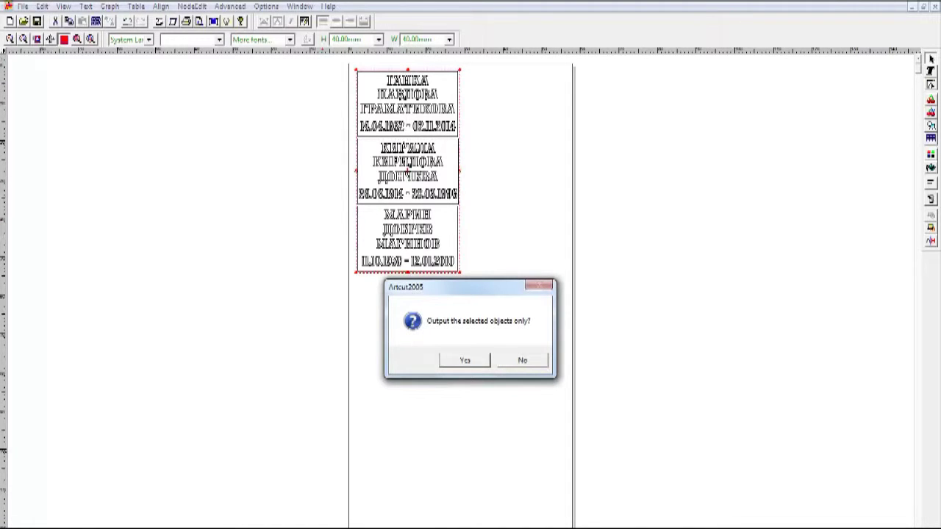
# - Output only the selected plates, confirm the SUMMA D520 cutter on com1, and start cutting
pyautogui.press('Return')
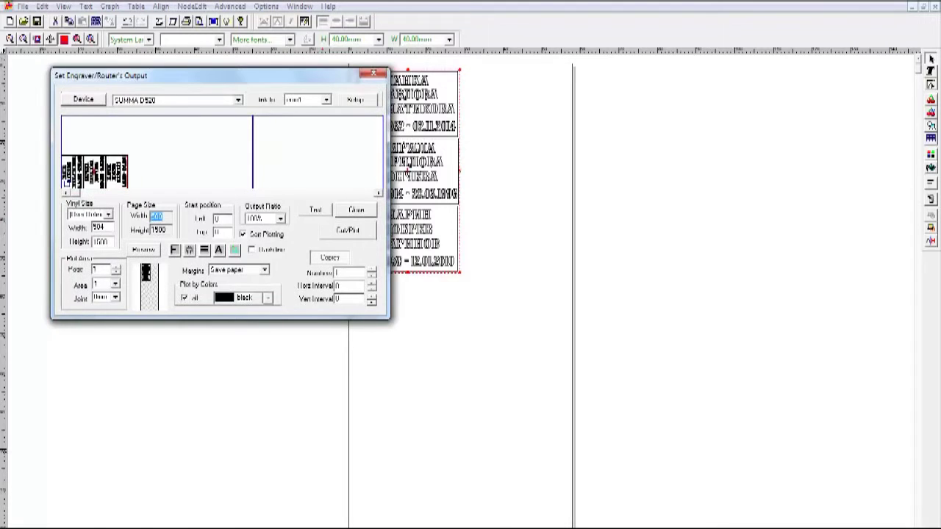
pyautogui.moveTo(220, 75); pyautogui.dragTo(373, 137)
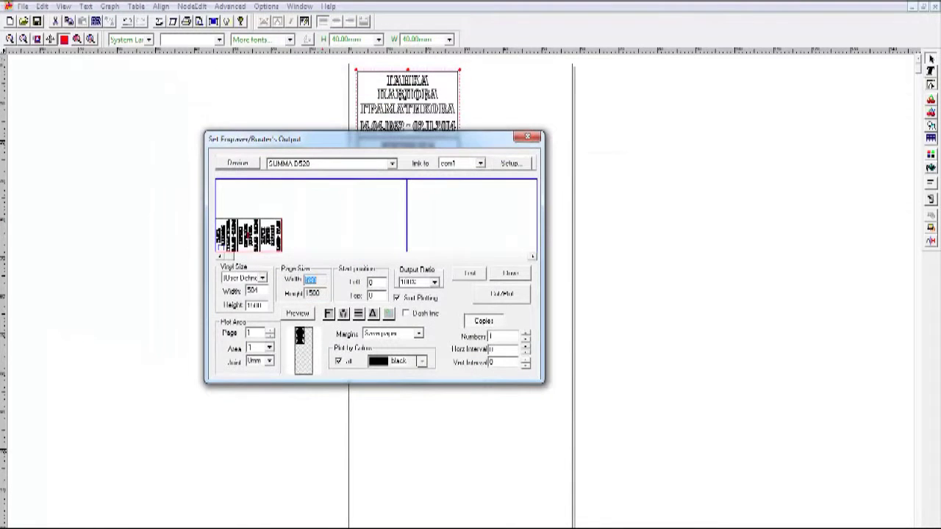
pyautogui.click(297, 313)
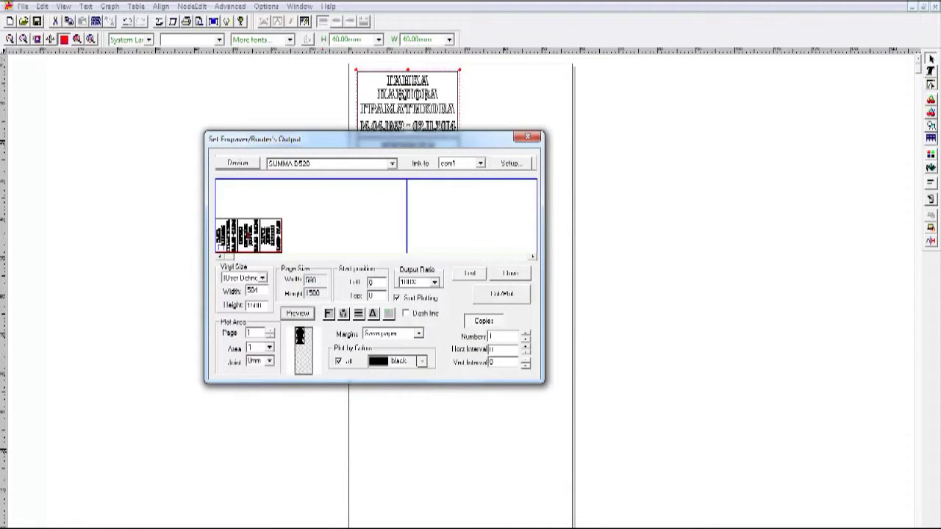
pyautogui.click(392, 163)
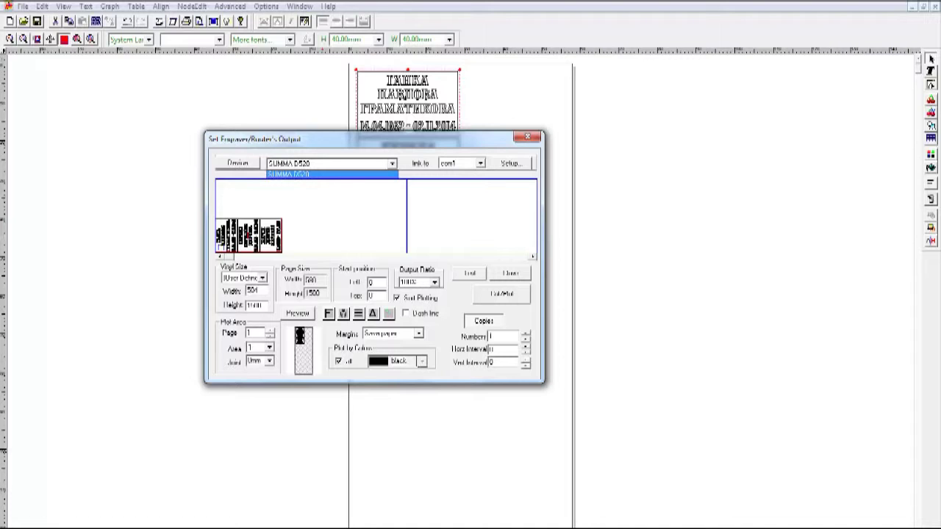
pyautogui.click(480, 163)
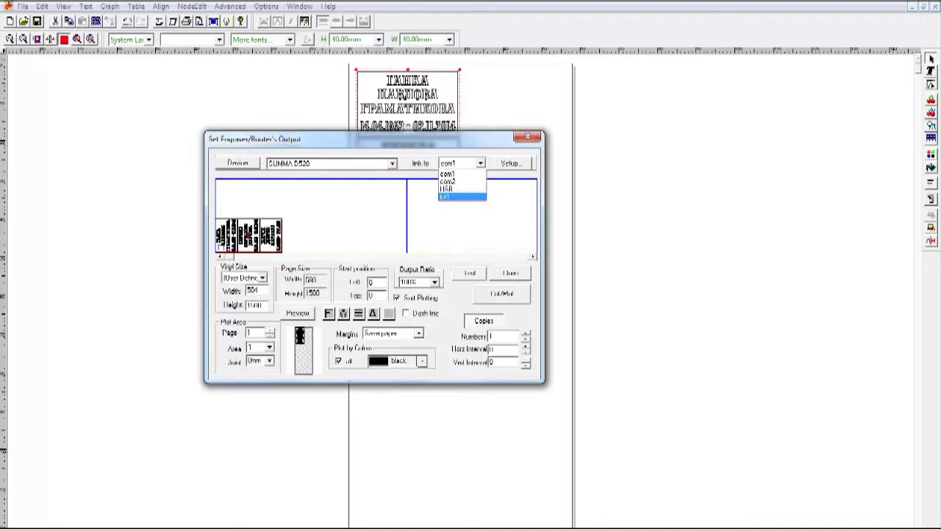
pyautogui.press('Escape')
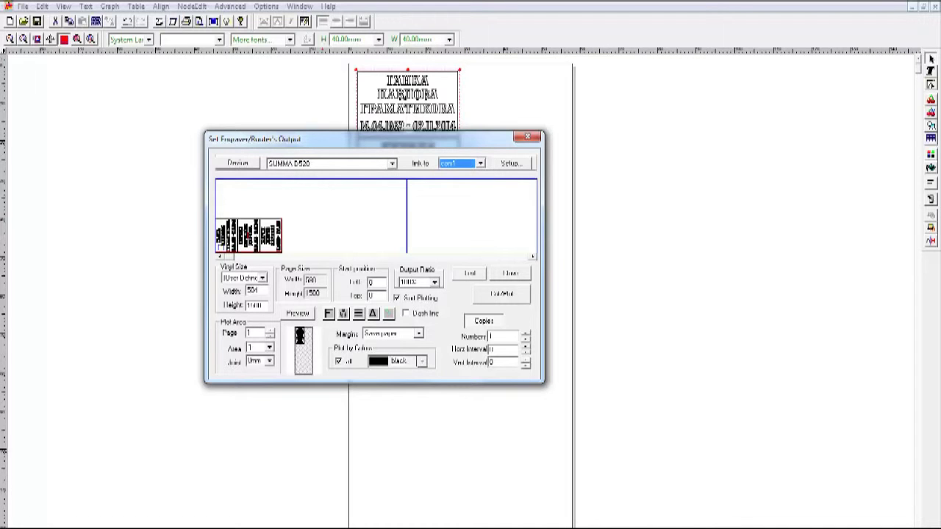
pyautogui.press('Return')
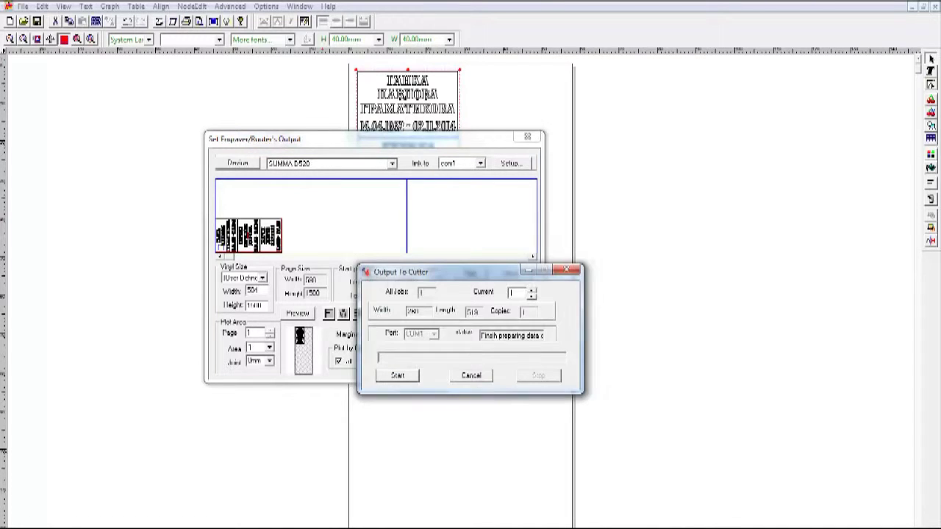